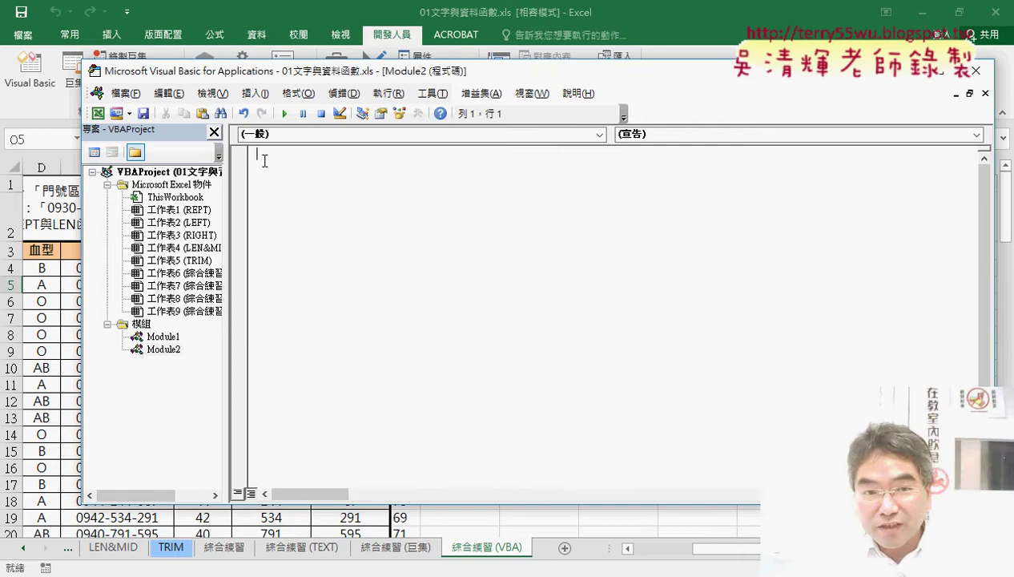
Select Module2 in the VBA project, dismissing the Insert list
click(256, 93)
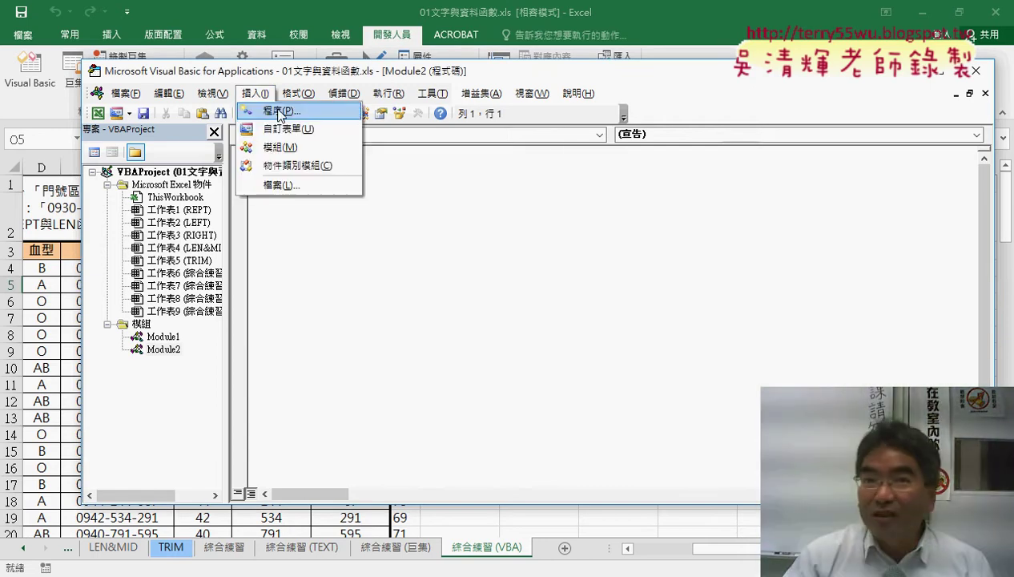
click(165, 350)
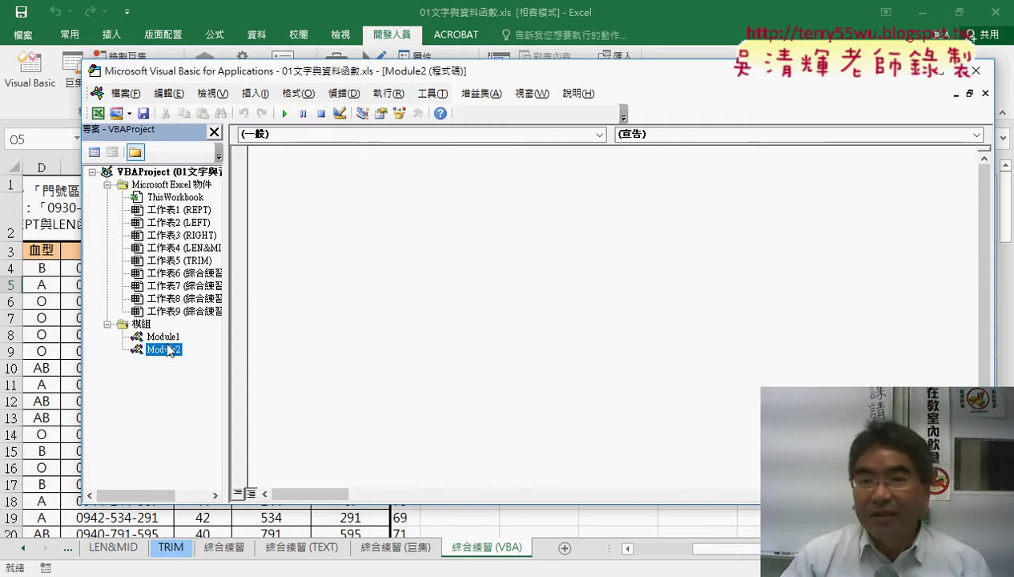
click(255, 93)
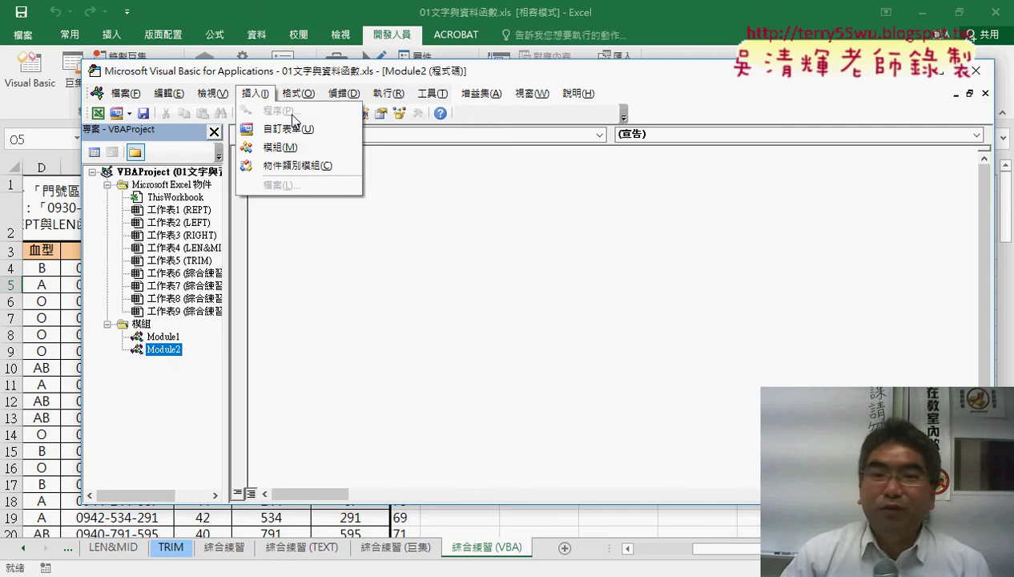
click(533, 259)
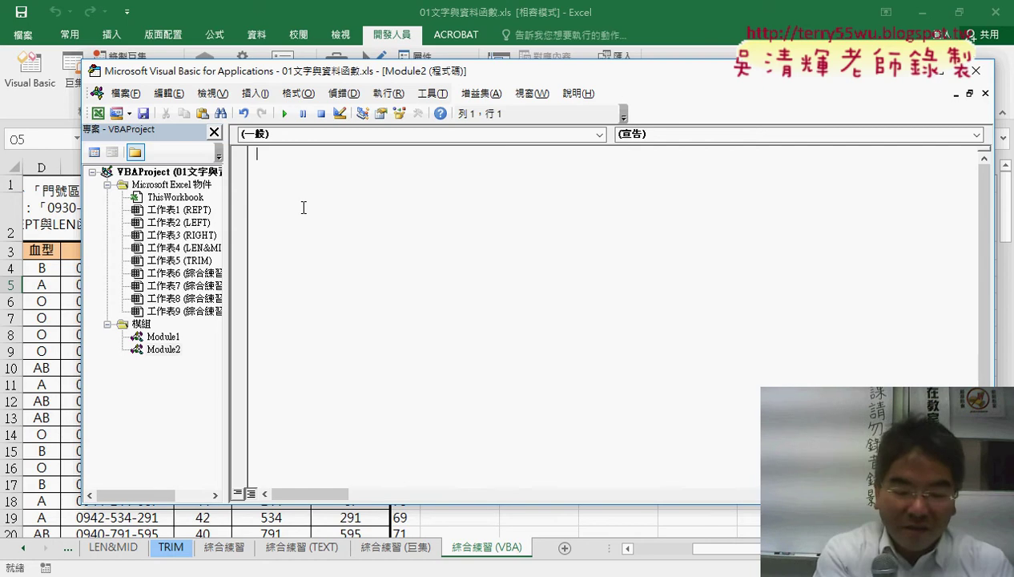
Undo to restore the macro code, then delete everything from the For line to the final End Sub
key(ctrl+z)
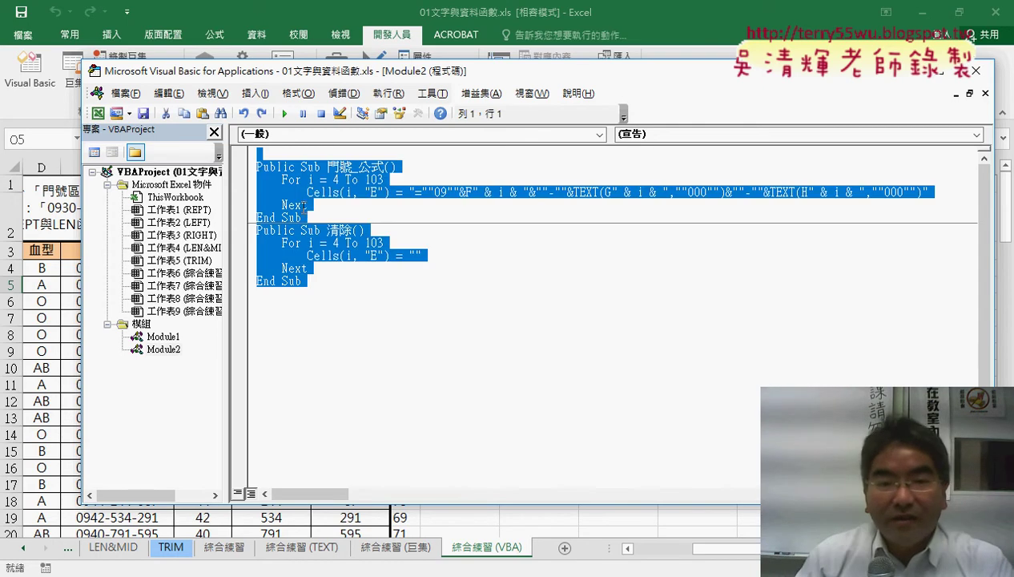
click(306, 205)
drag(307, 206, 255, 179)
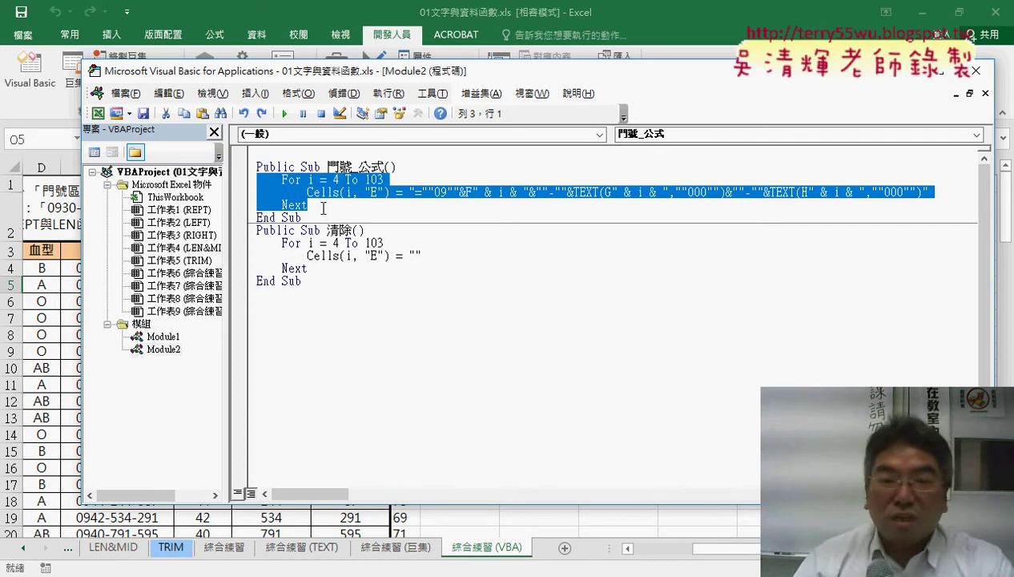
click(332, 197)
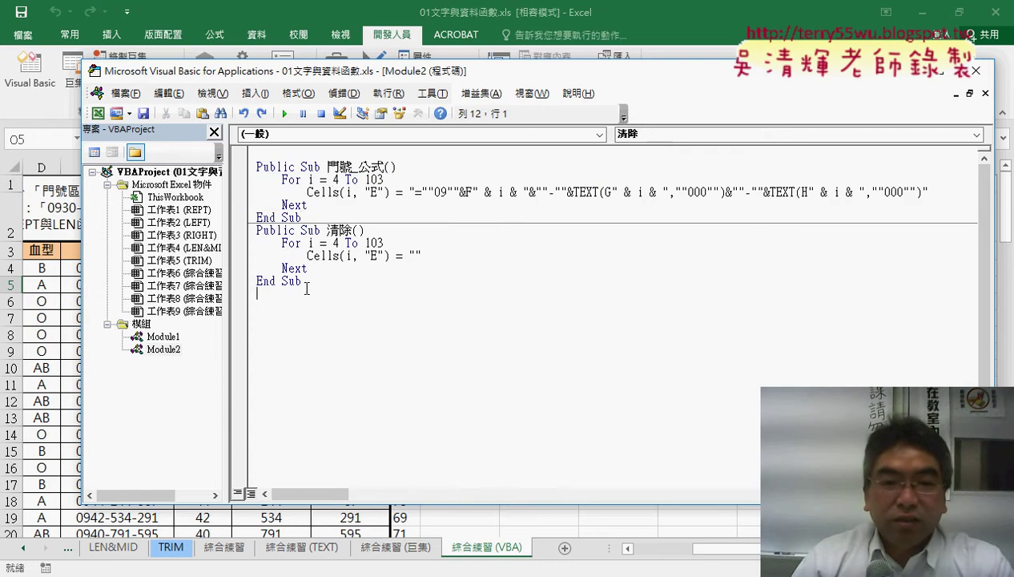
mouse_move(307, 283)
mouse_down()
mouse_move(257, 184)
mouse_move(277, 170)
mouse_move(244, 172)
mouse_up()
key(Delete)
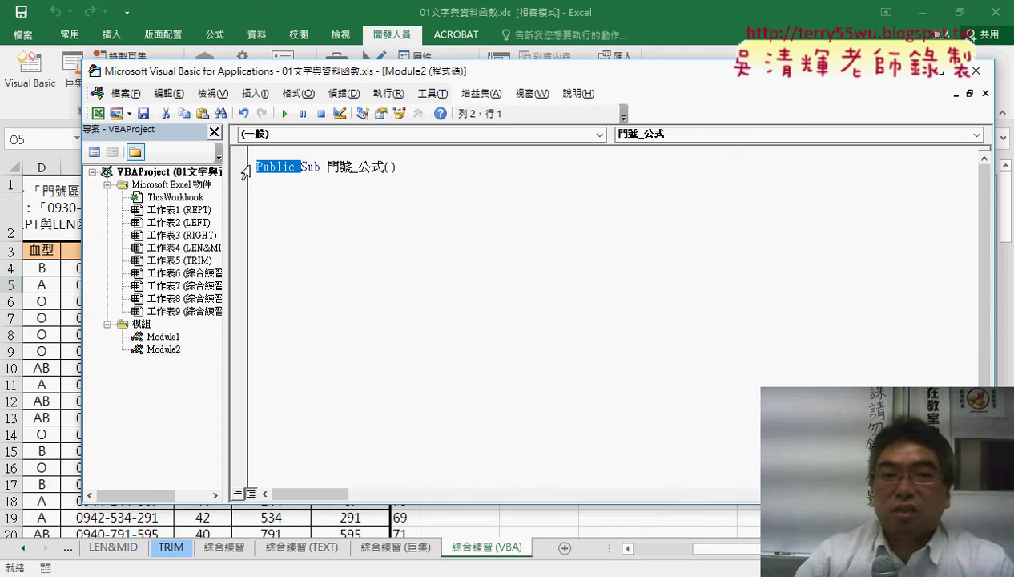
Widen the Project pane and delete the 'Public' keyword from the 門號_公式 Sub line
drag(229, 186, 256, 186)
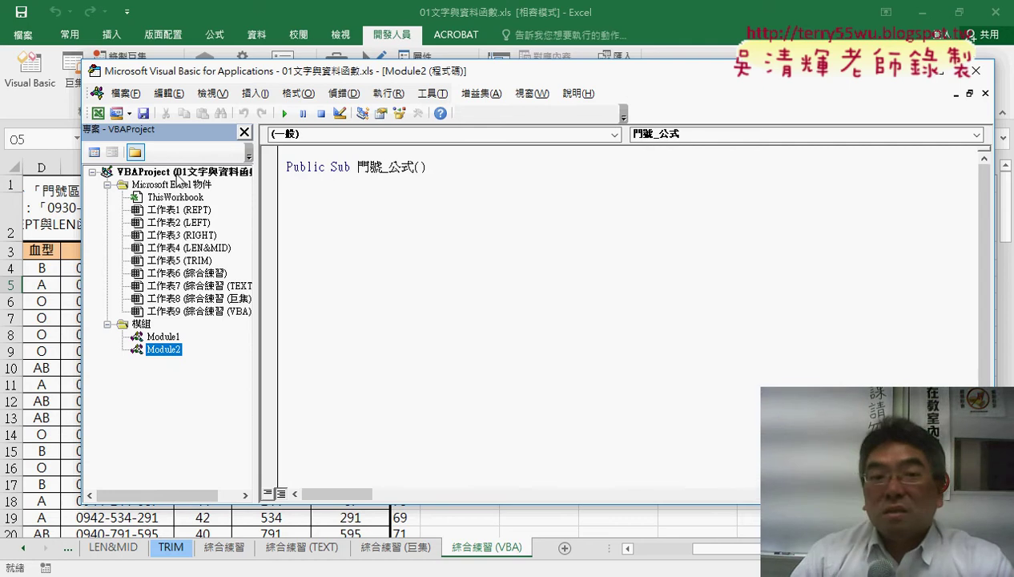
drag(330, 166, 286, 165)
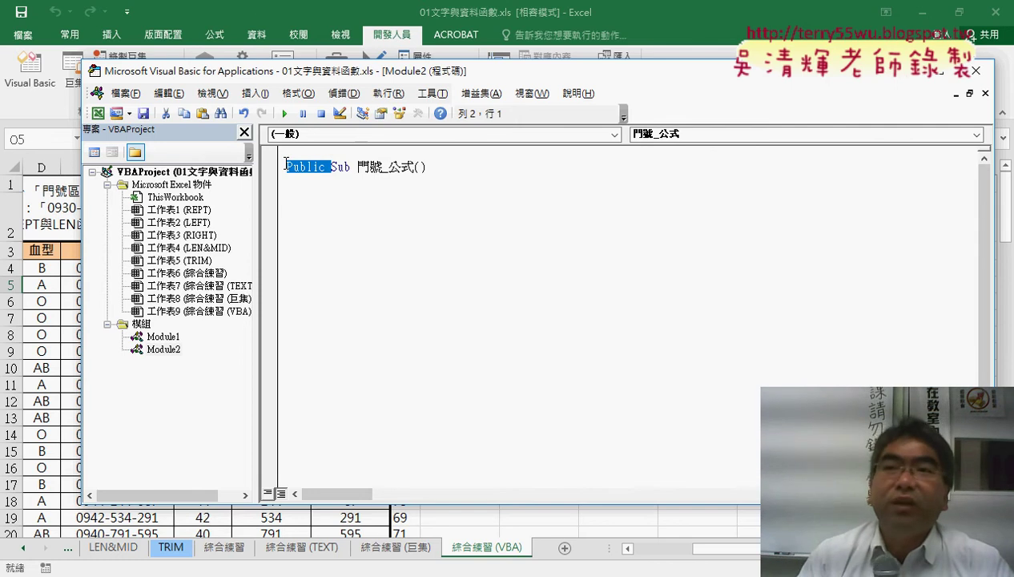
key(Delete)
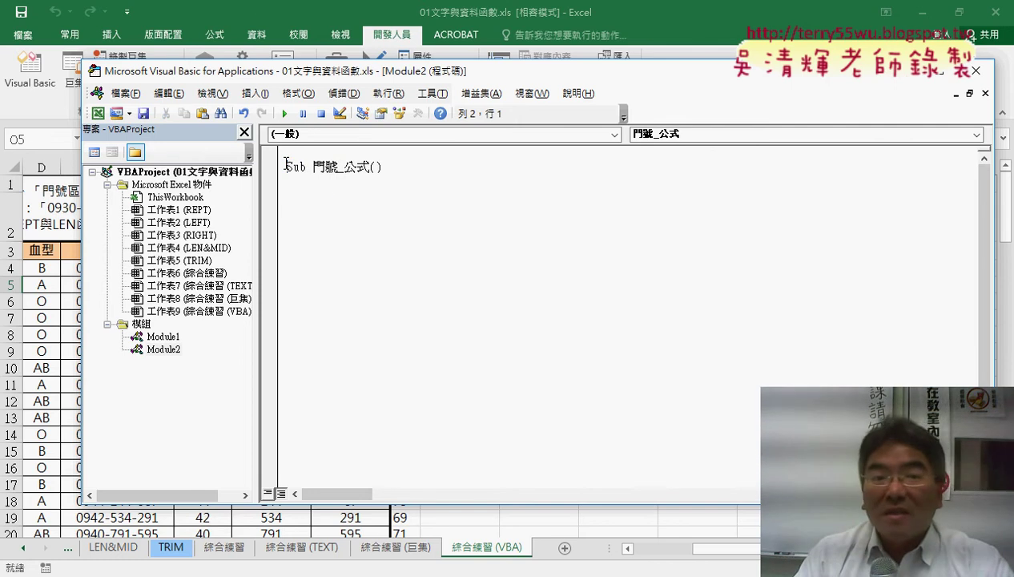
key(End)
key(Return)
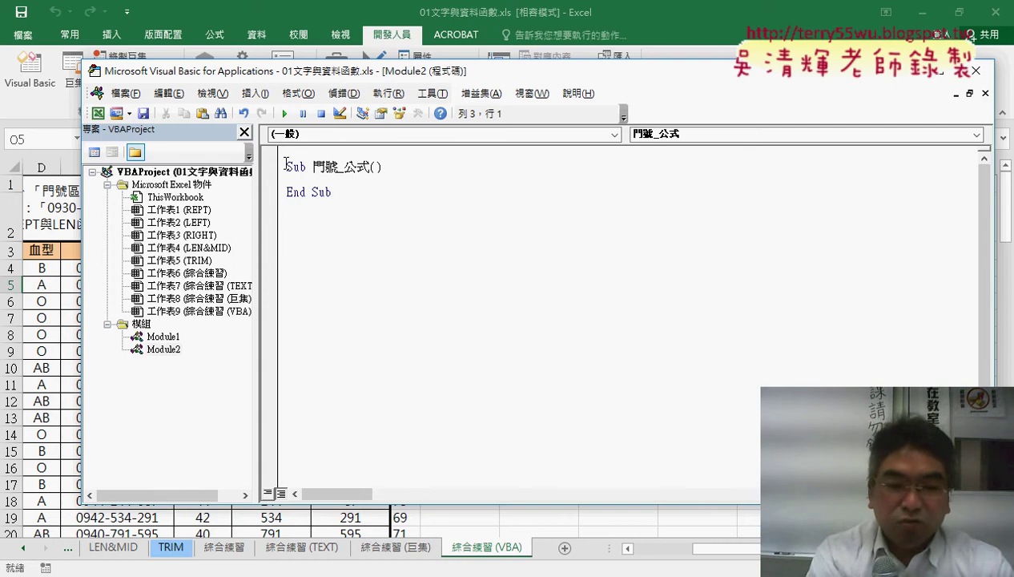
key(ctrl+z)
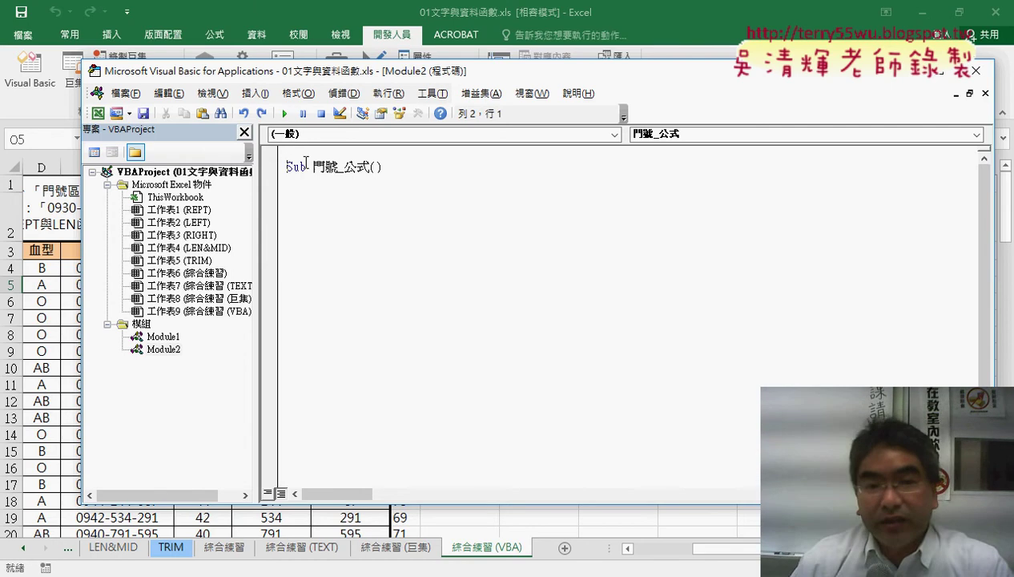
Add a line under Sub 門號_公式() to get End Sub, then undo to restore the full code
click(329, 169)
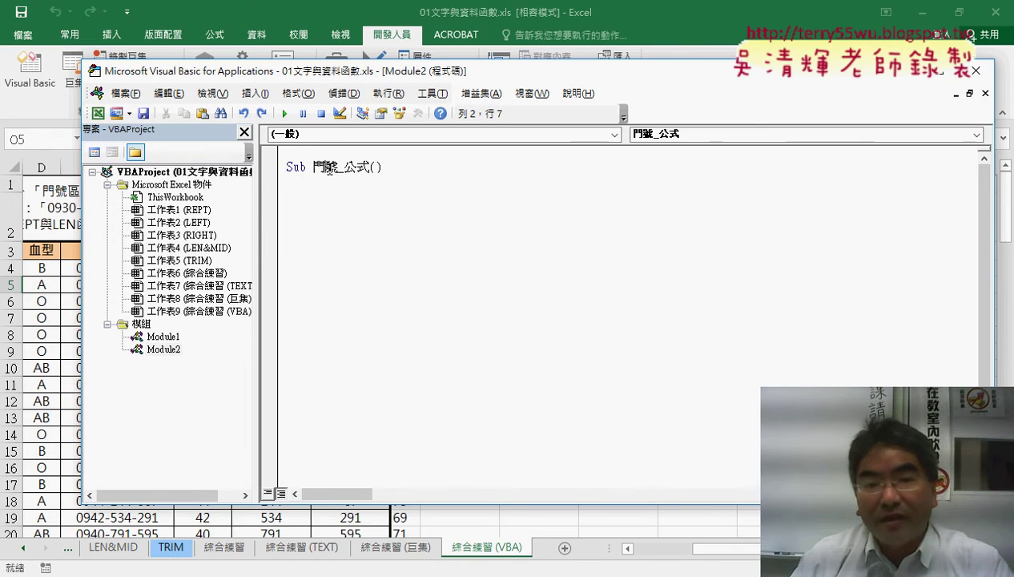
click(397, 169)
key(Return)
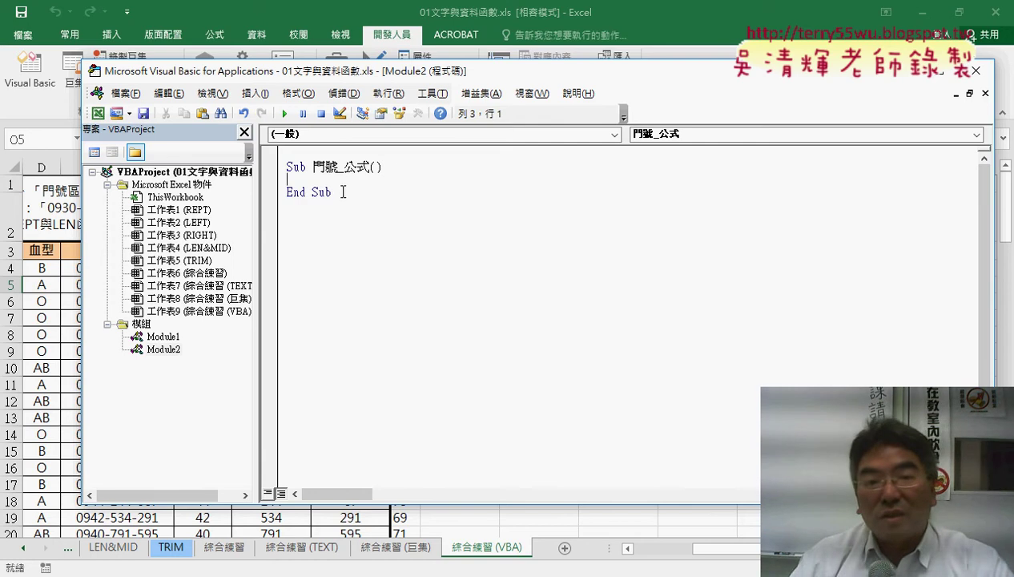
click(267, 193)
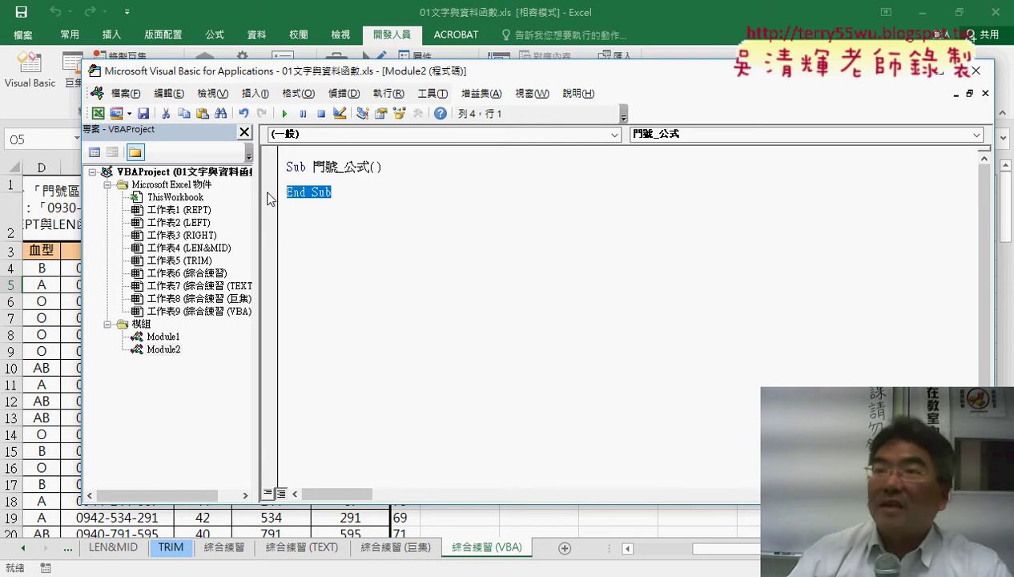
click(331, 177)
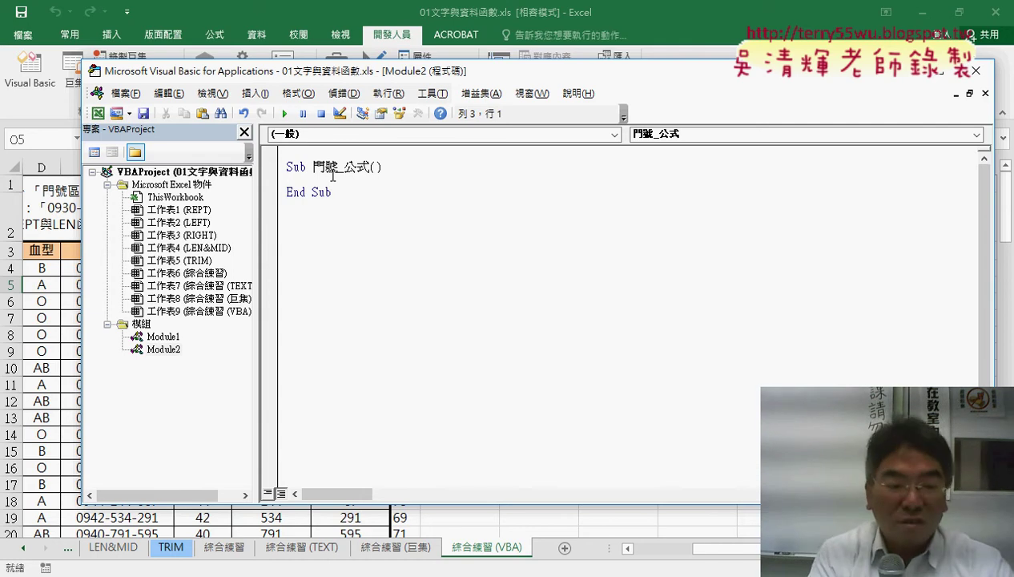
key(ctrl+z)
key(ctrl+z)
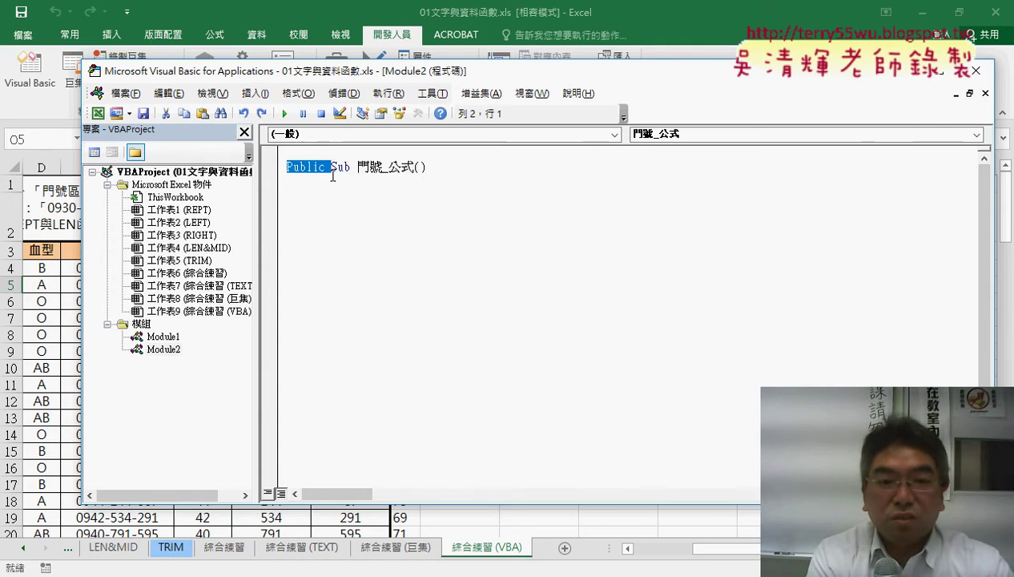
key(ctrl+z)
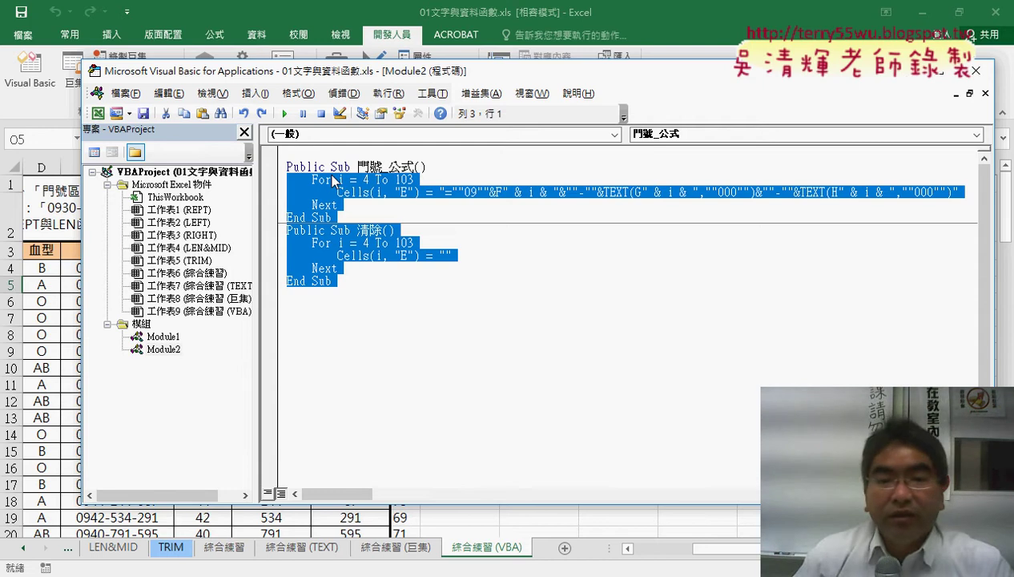
Select the Cells formula line and shift the VBA editor so sheet column E shows beside it
click(442, 212)
drag(337, 192, 971, 192)
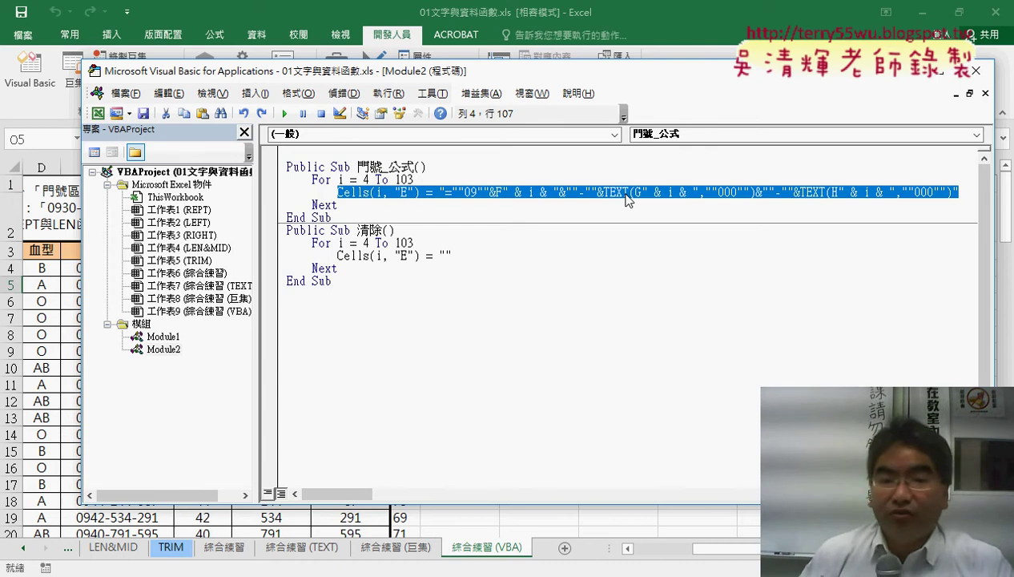
drag(490, 78, 713, 77)
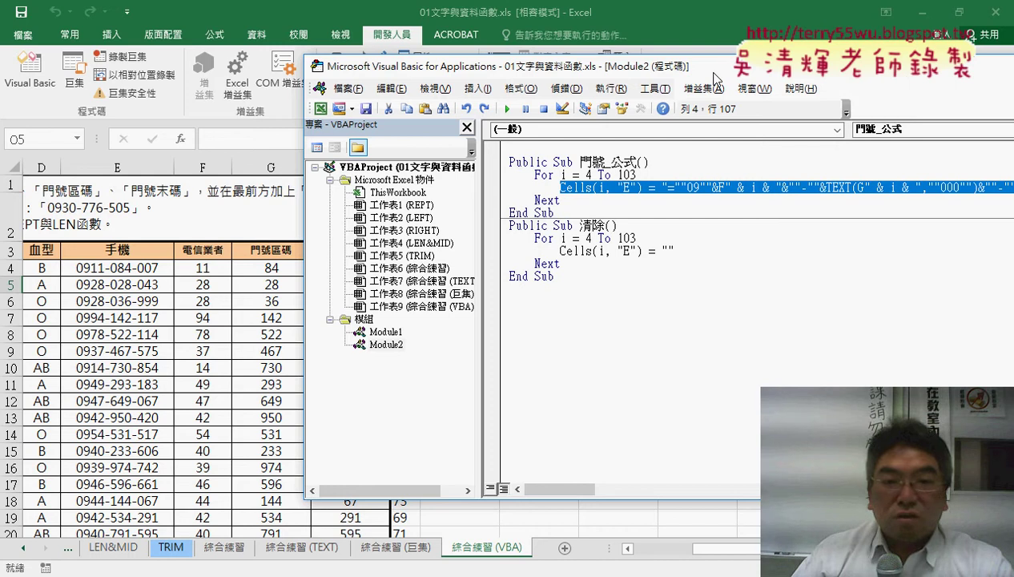
click(647, 253)
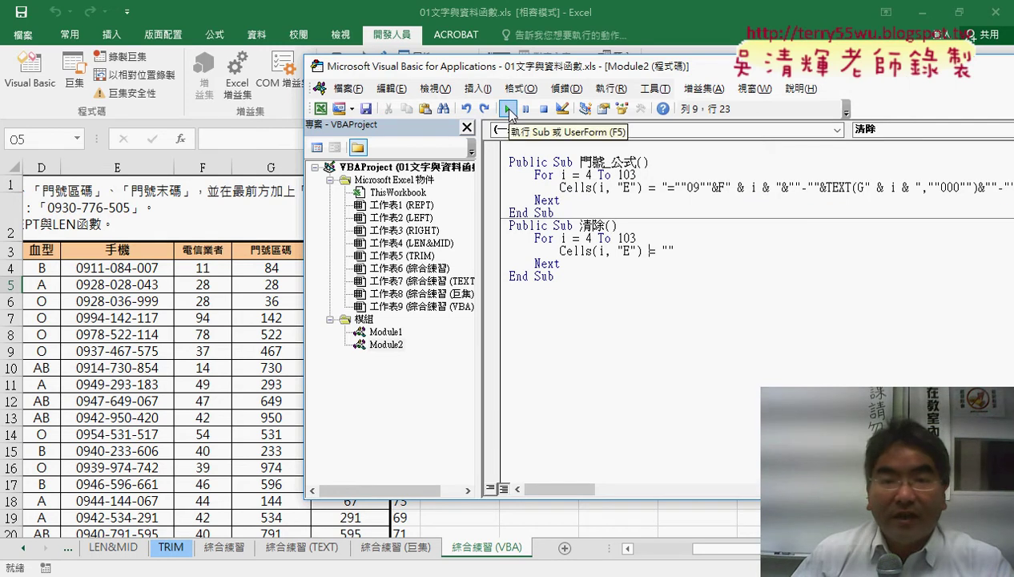
mouse_move(494, 73)
mouse_down()
mouse_move(408, 89)
mouse_move(342, 84)
mouse_up()
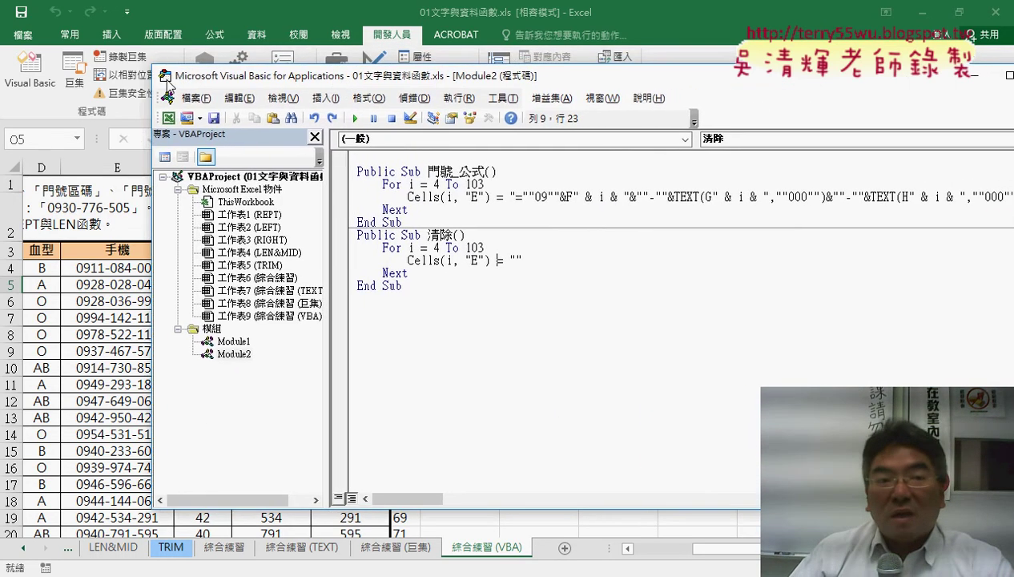
mouse_move(157, 73)
mouse_down()
mouse_move(310, 72)
mouse_move(202, 71)
mouse_up()
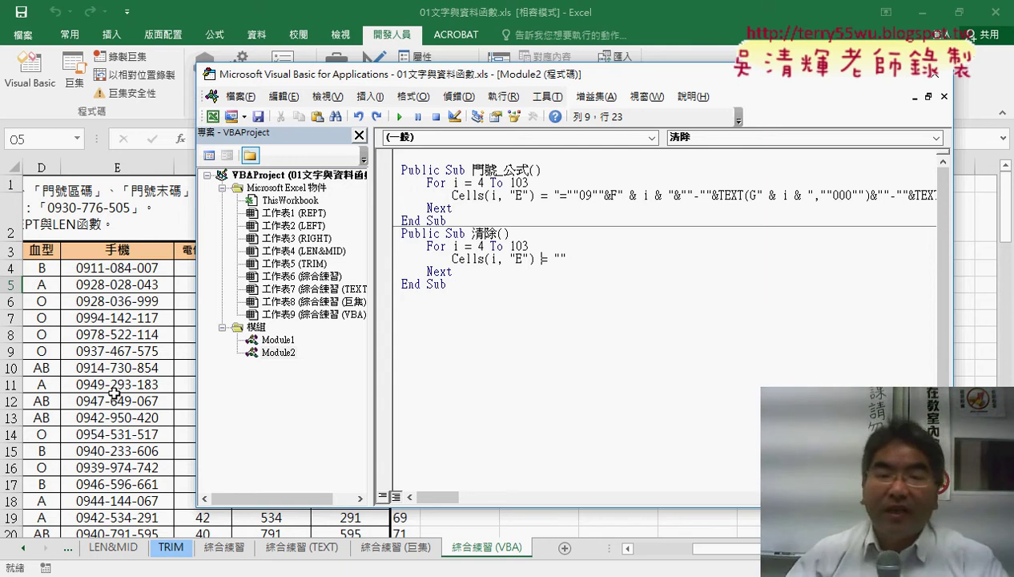
Alternately run 清除 and 門號_公式 twice to clear and refill column E
click(468, 256)
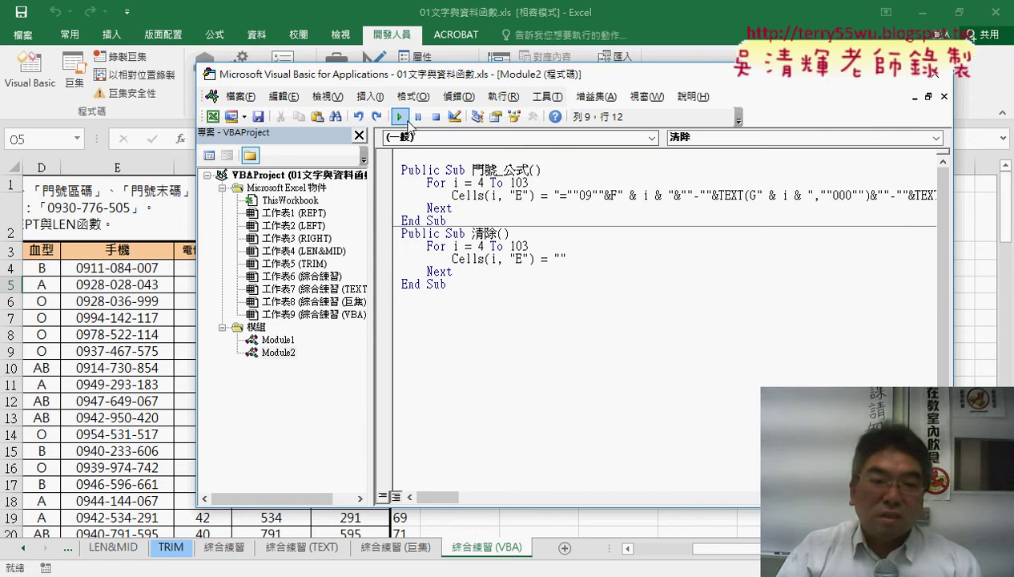
click(407, 122)
click(473, 194)
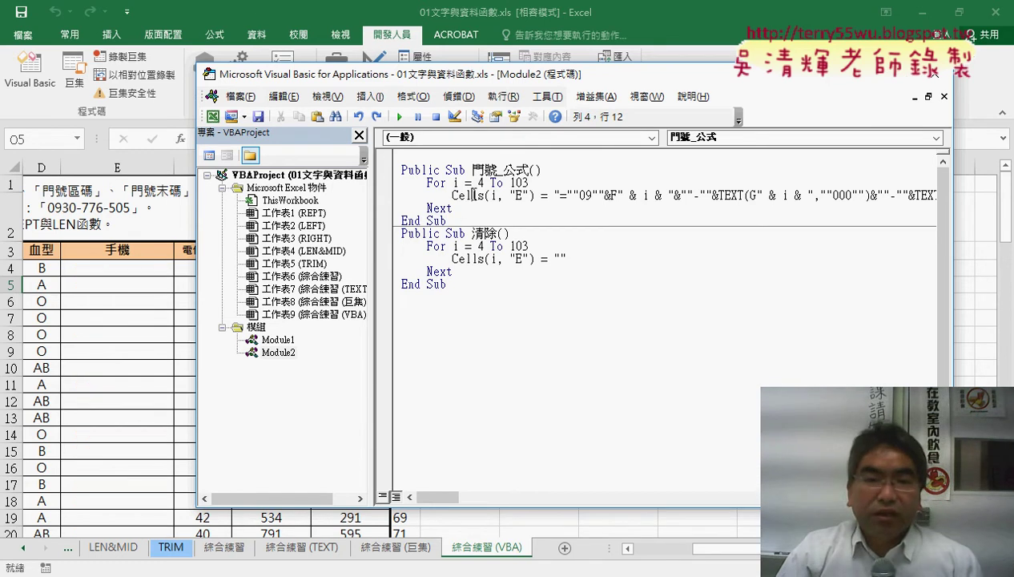
click(398, 117)
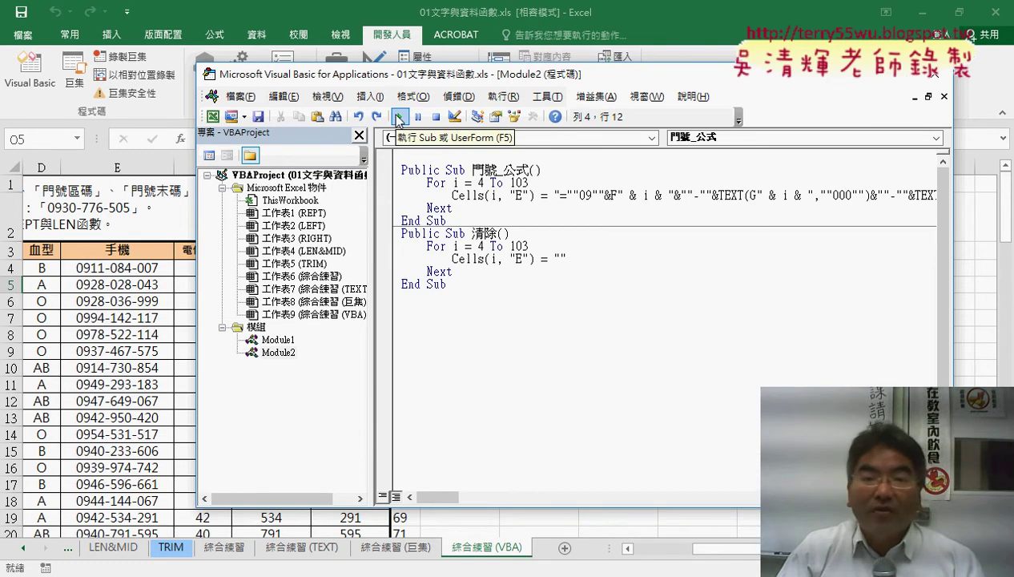
click(468, 246)
click(400, 117)
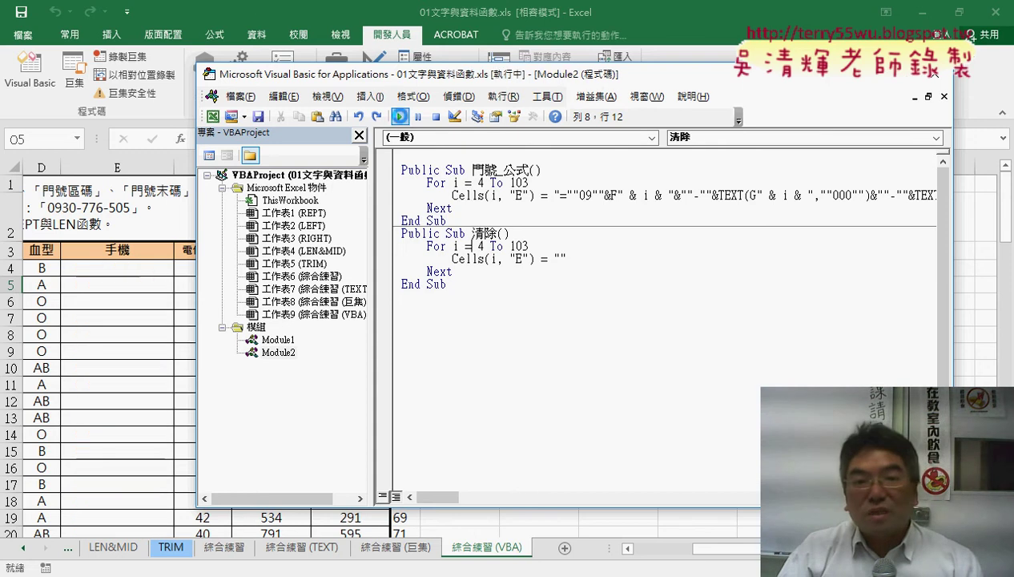
click(460, 194)
click(399, 117)
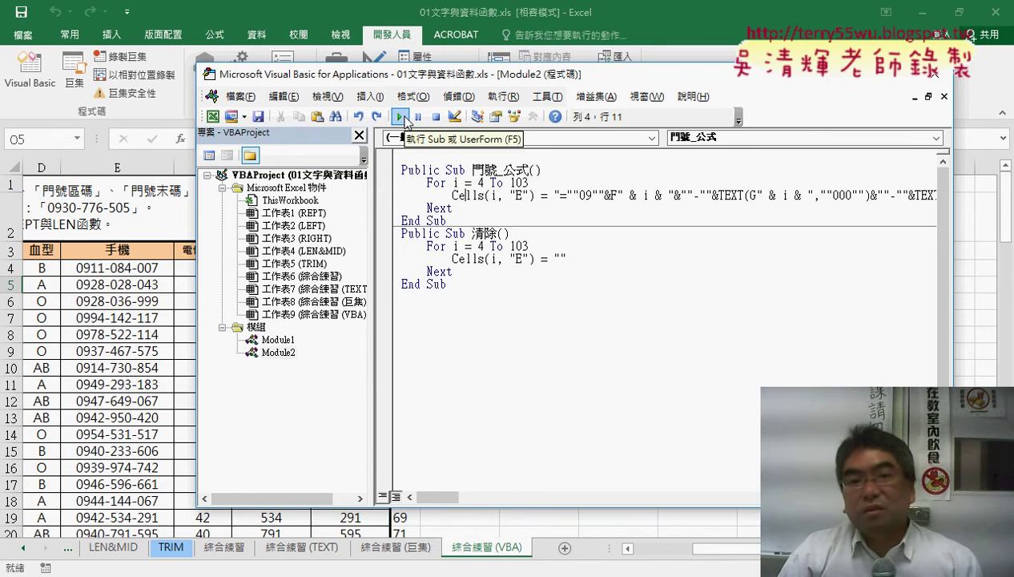
Reopen the VBA editor, run 門號_公式 with F5, and close it to view the sheet
click(934, 73)
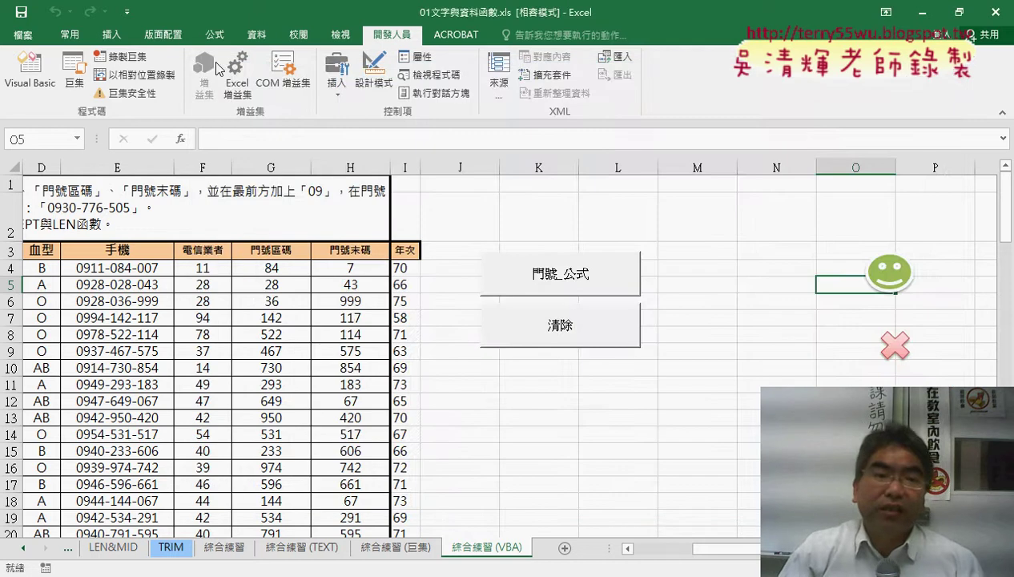
click(30, 72)
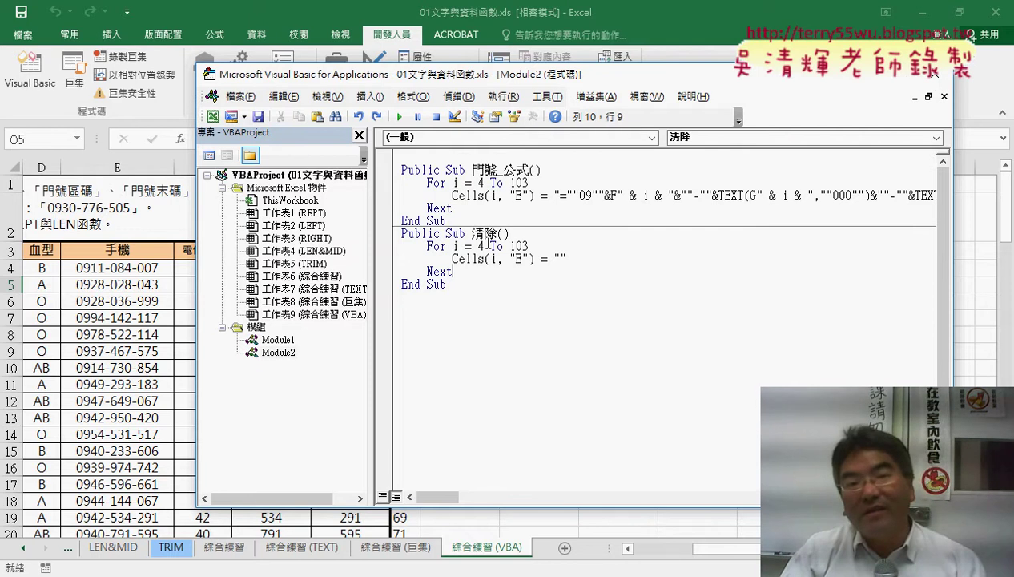
click(399, 117)
click(490, 195)
key(F5)
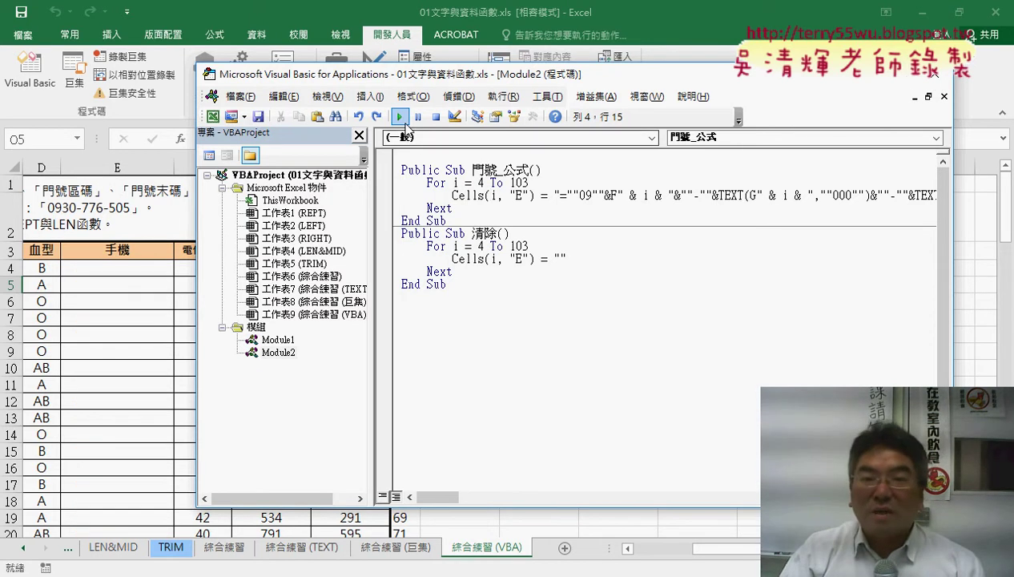
click(934, 73)
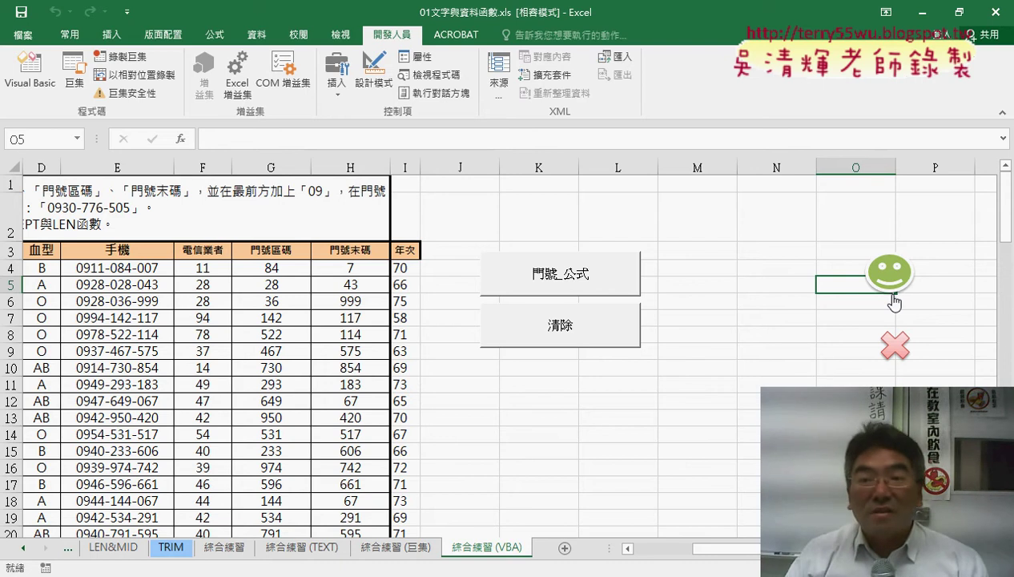
Draw a Lightning Bolt shape near M4 and give it a light-green shape style
click(109, 35)
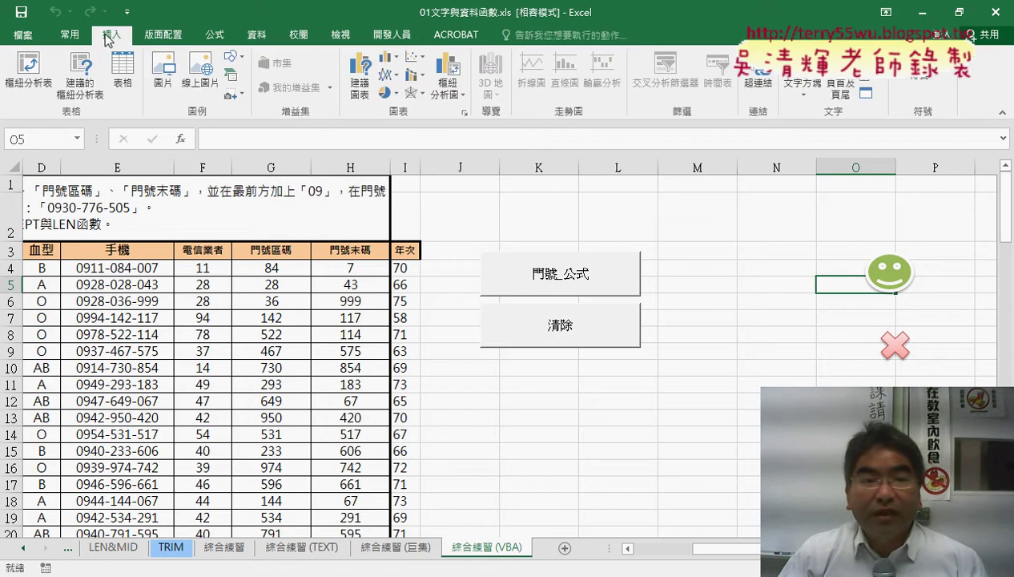
click(237, 61)
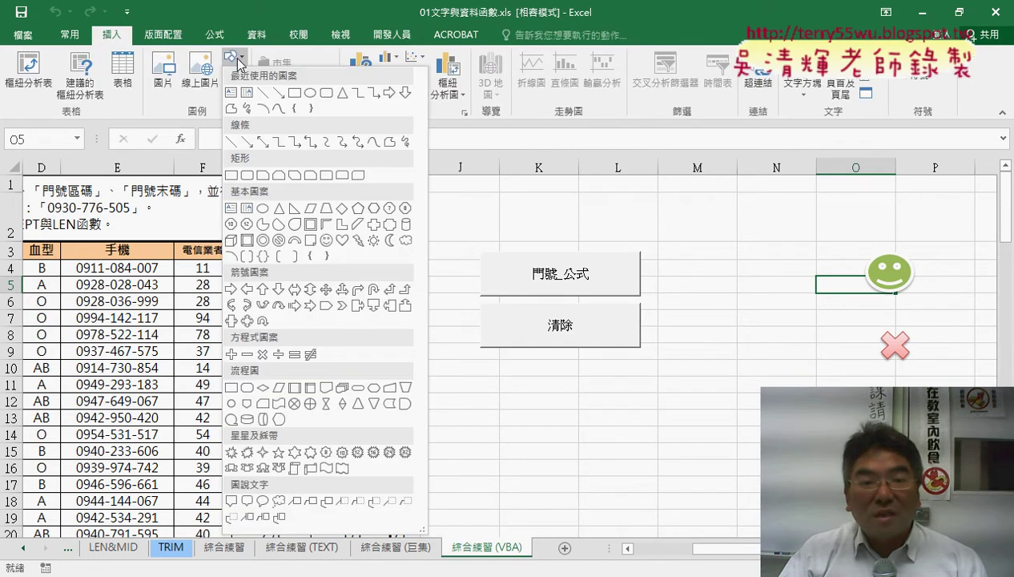
click(355, 239)
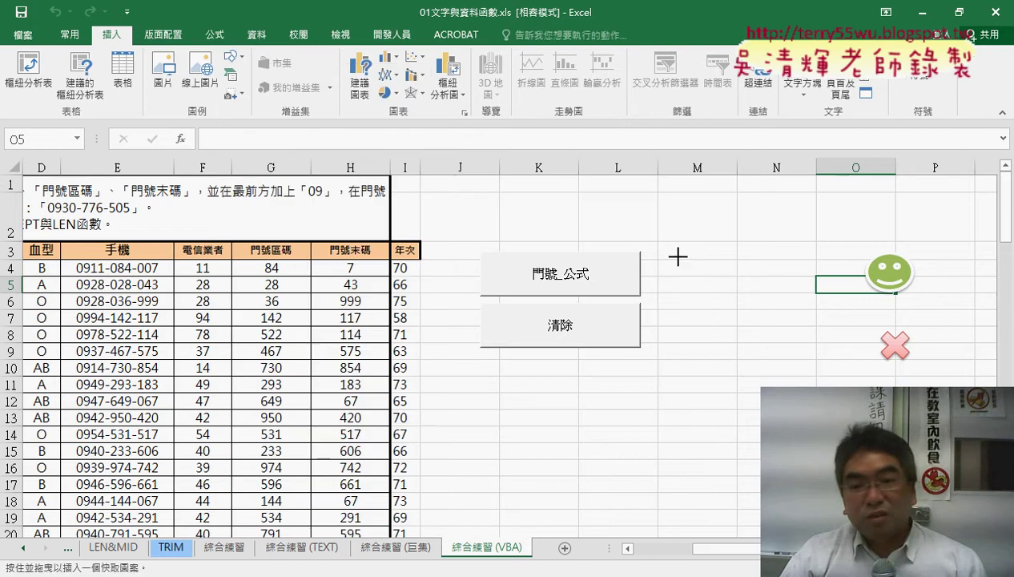
drag(678, 257, 723, 300)
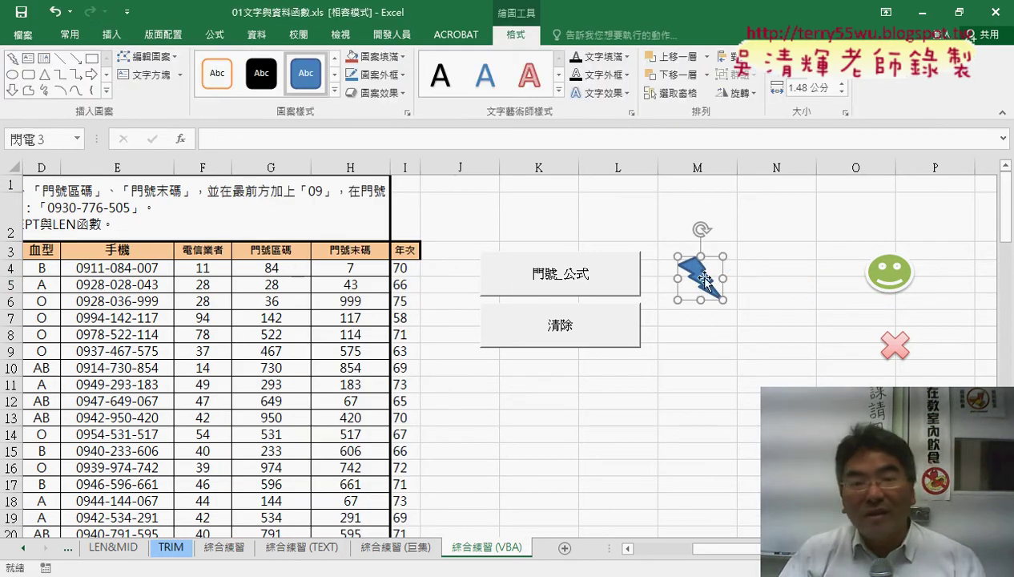
click(345, 102)
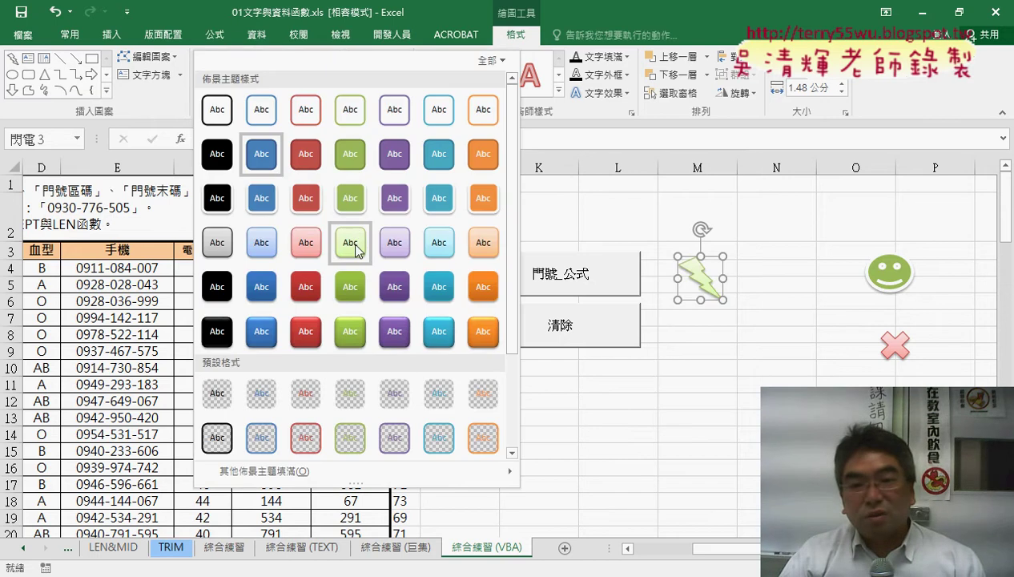
click(356, 251)
Assign the 門號_公式 macro to the lightning bolt
right_click(700, 279)
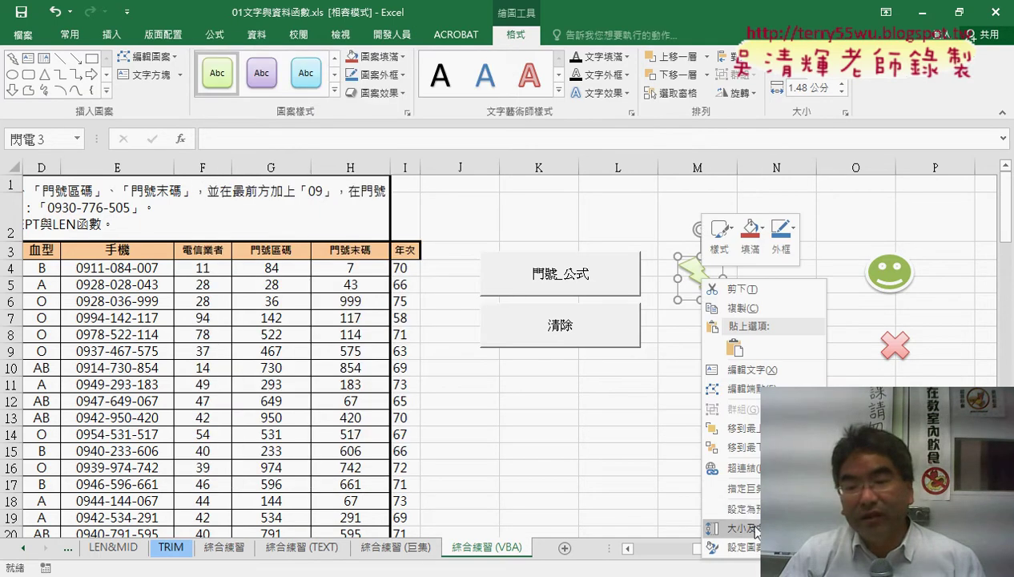
click(744, 488)
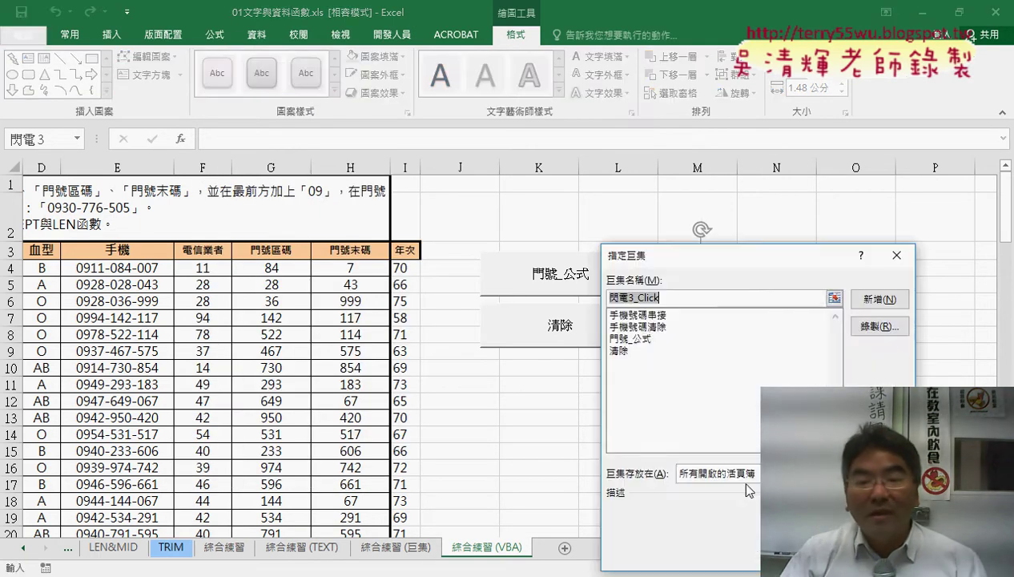
click(632, 338)
mouse_move(671, 252)
mouse_down()
mouse_move(669, 313)
mouse_move(558, 143)
mouse_up()
click(716, 437)
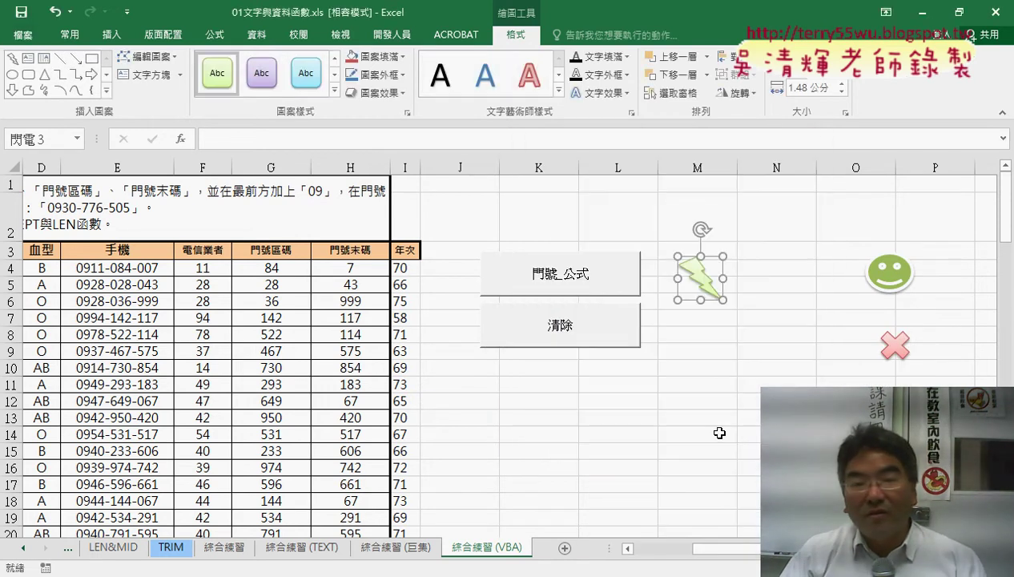
click(696, 383)
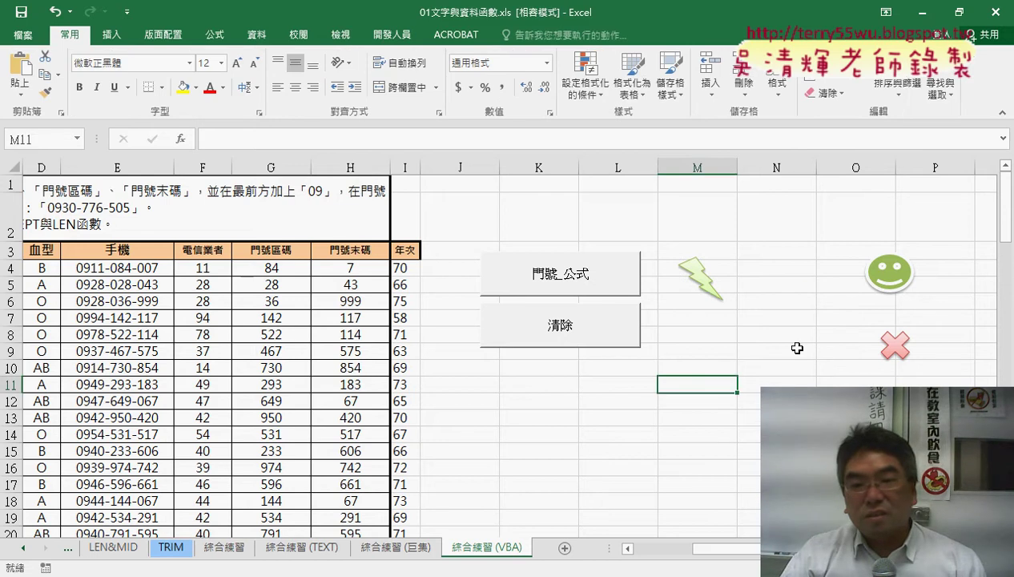
Run the lightning bolt's macro and inspect the phone-number formulas in E4 through E8
click(890, 345)
click(704, 285)
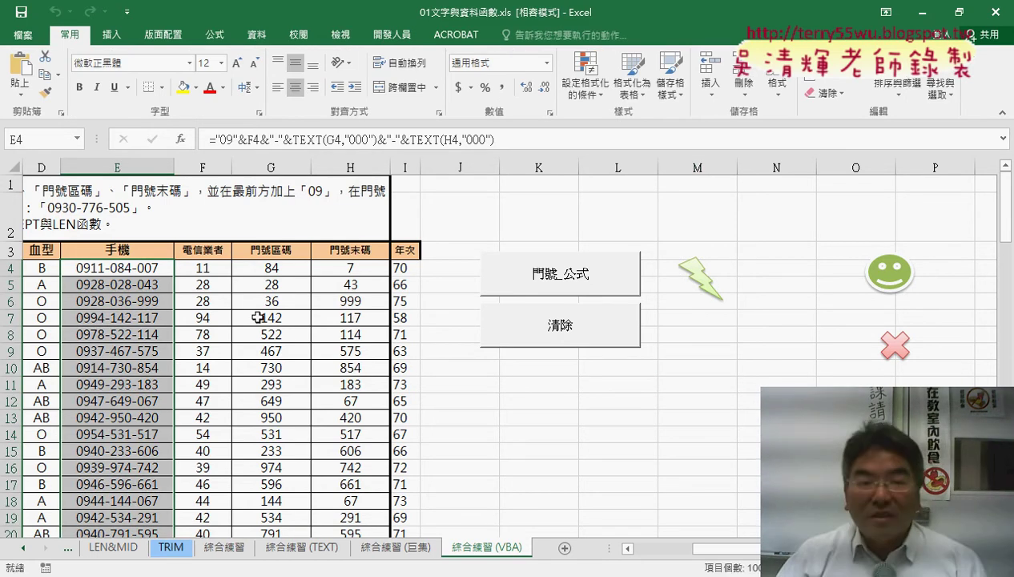
click(150, 267)
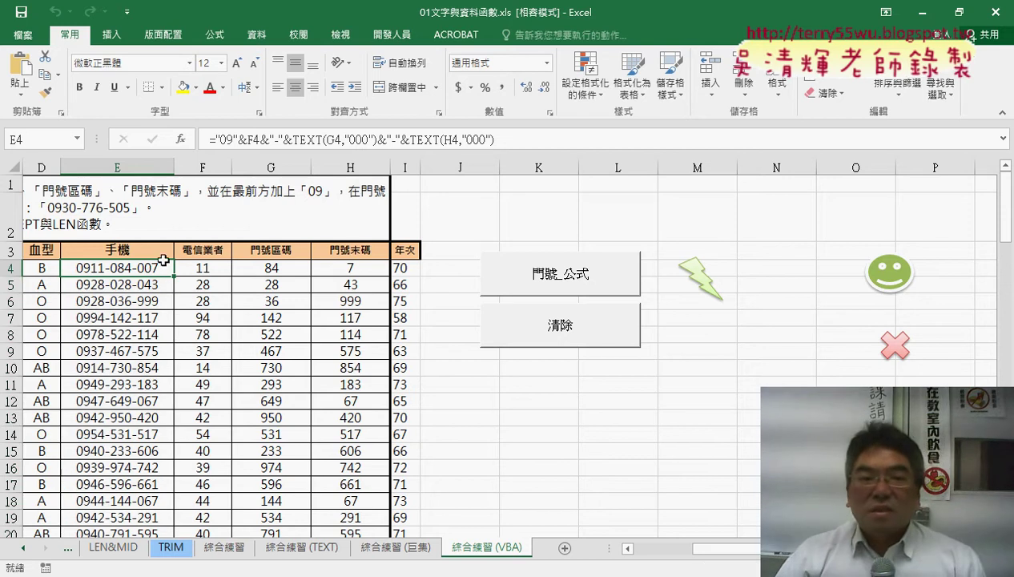
click(128, 284)
click(136, 304)
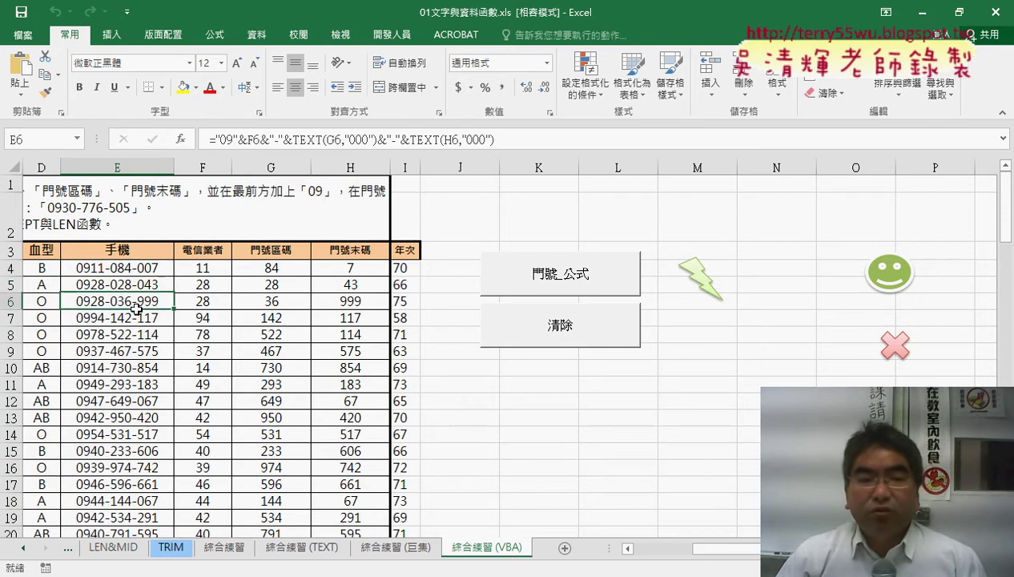
click(136, 318)
click(136, 334)
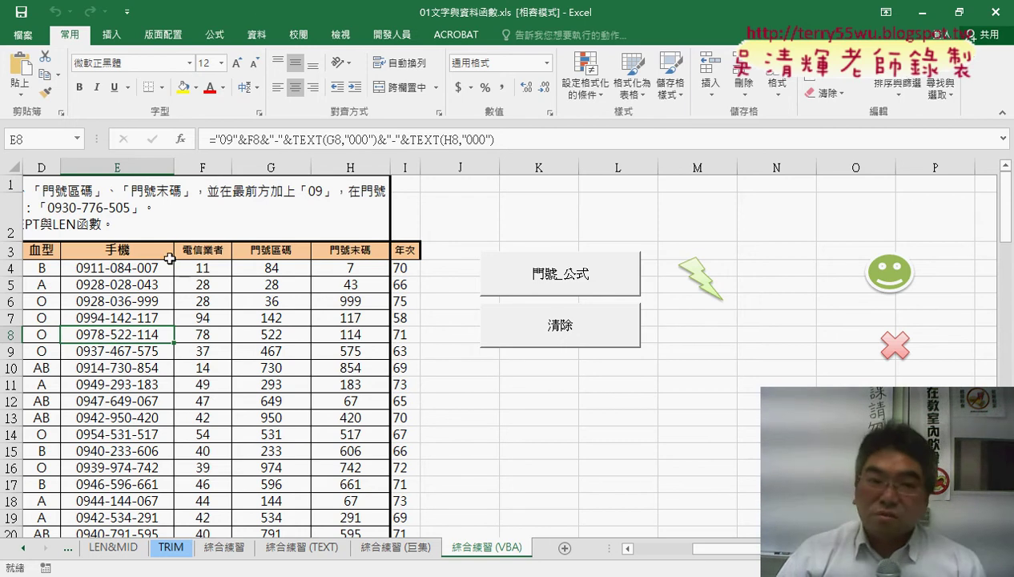
click(153, 267)
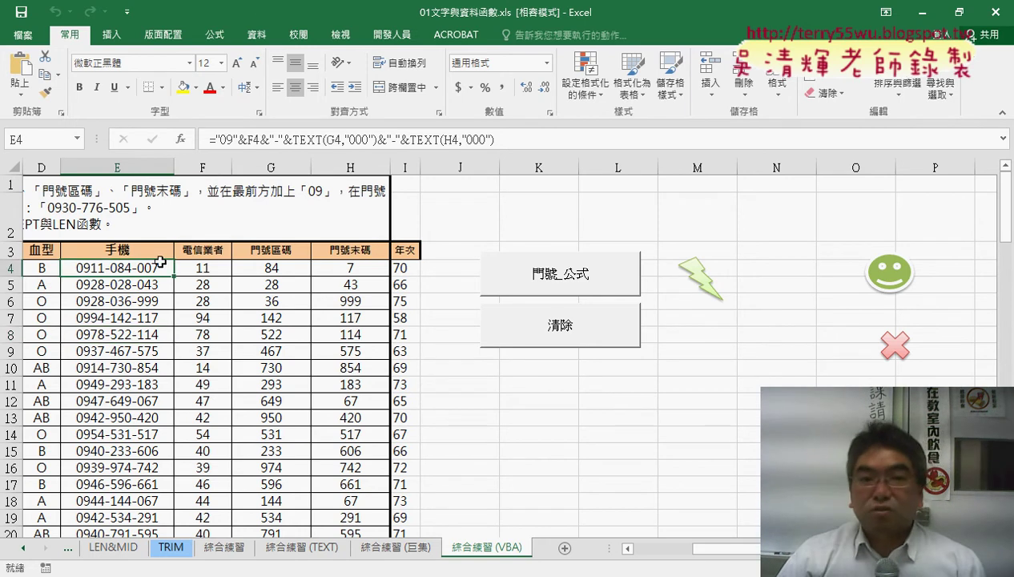
click(217, 140)
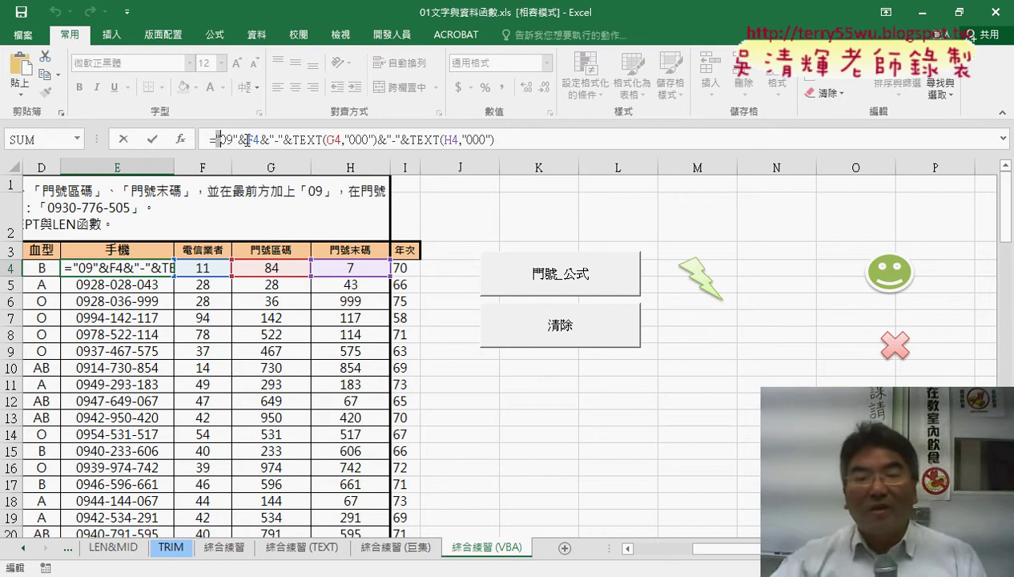
click(152, 140)
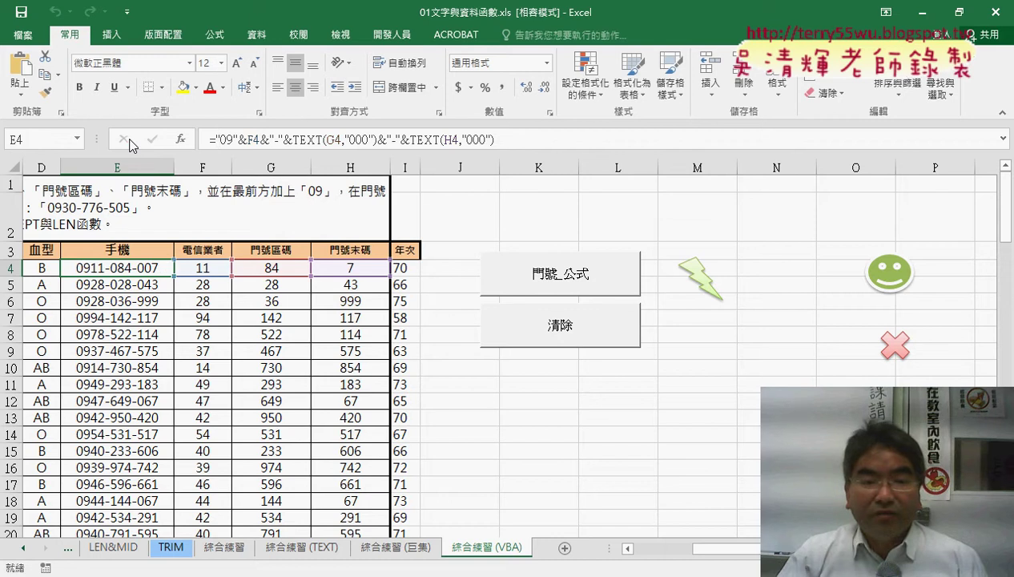
Clear column E with 清除, then open 101(如何留下中英文中的中文).xlsx from File Explorer
click(560, 343)
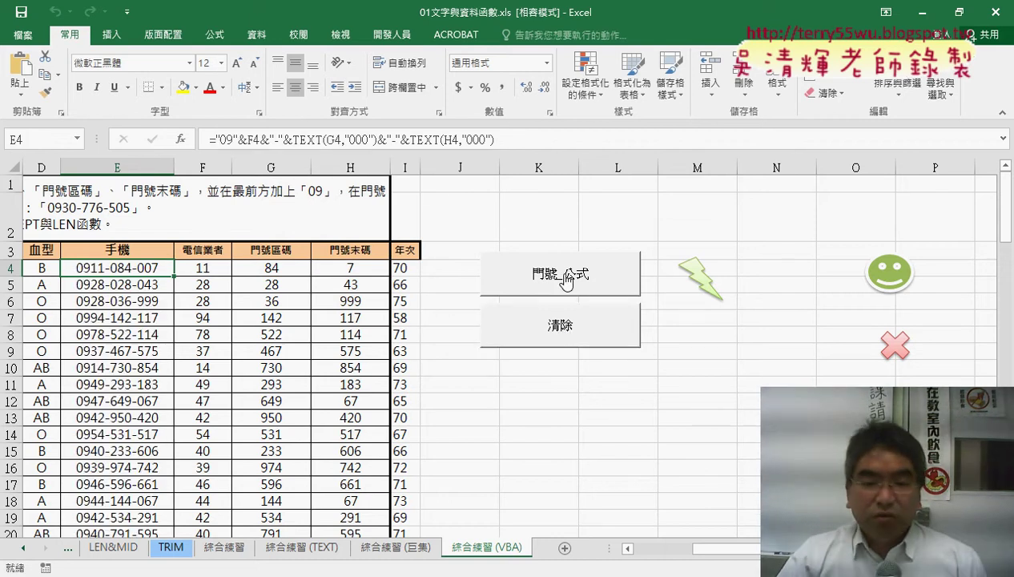
click(560, 326)
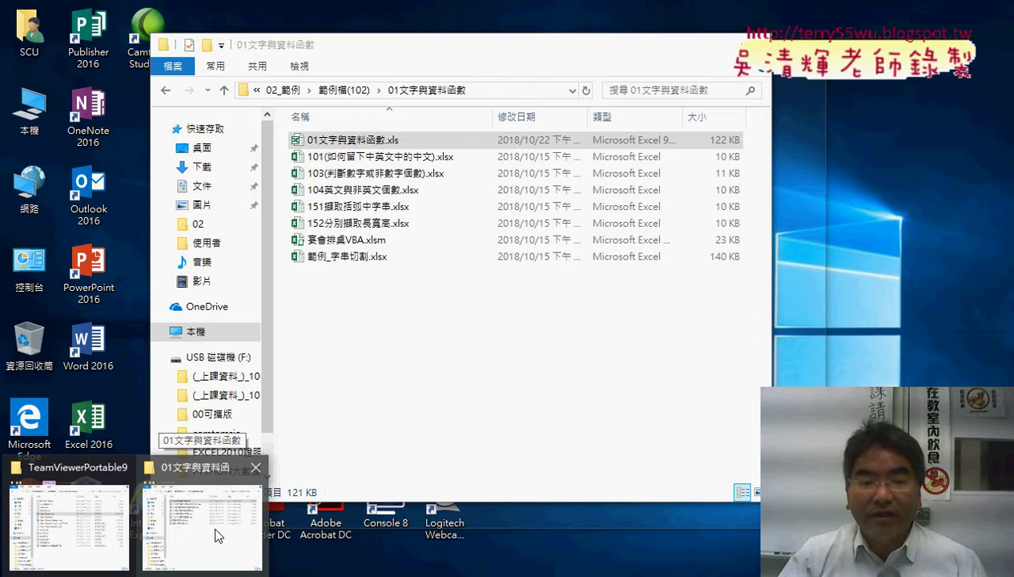
click(218, 535)
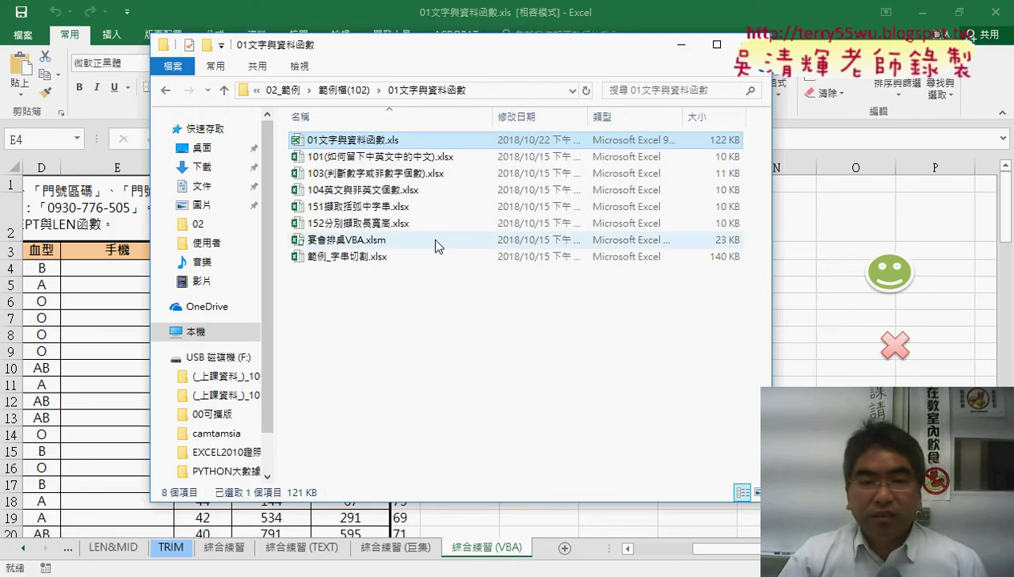
click(414, 158)
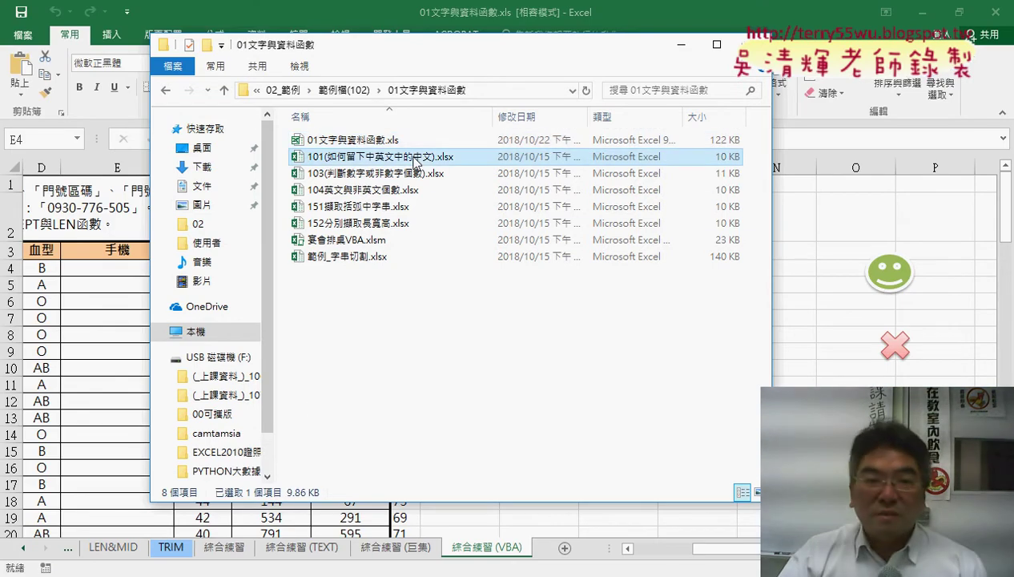
double_click(414, 158)
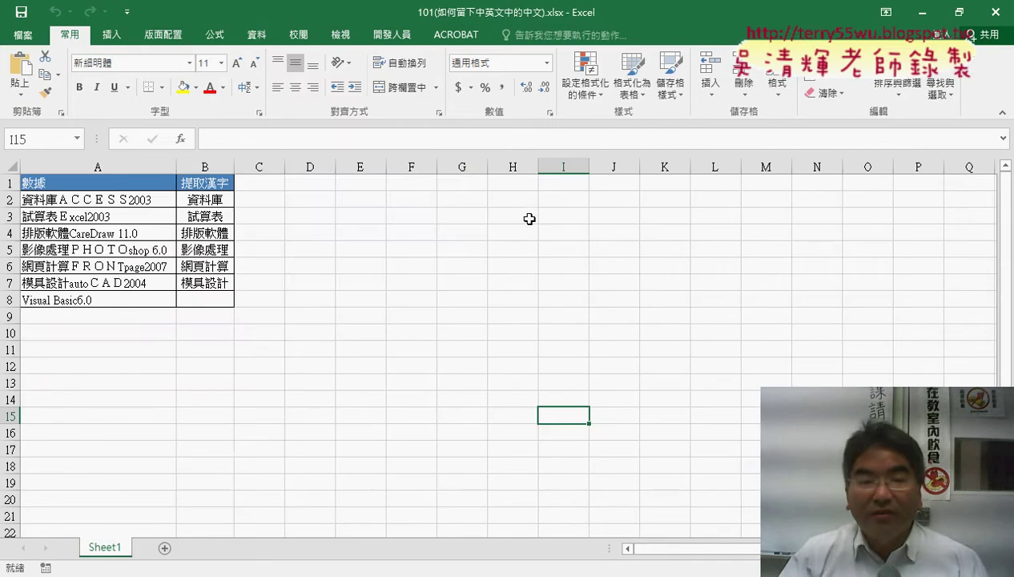
Check B2's extraction formula, then delete the results in B2:B8 under 提取漢字
click(288, 215)
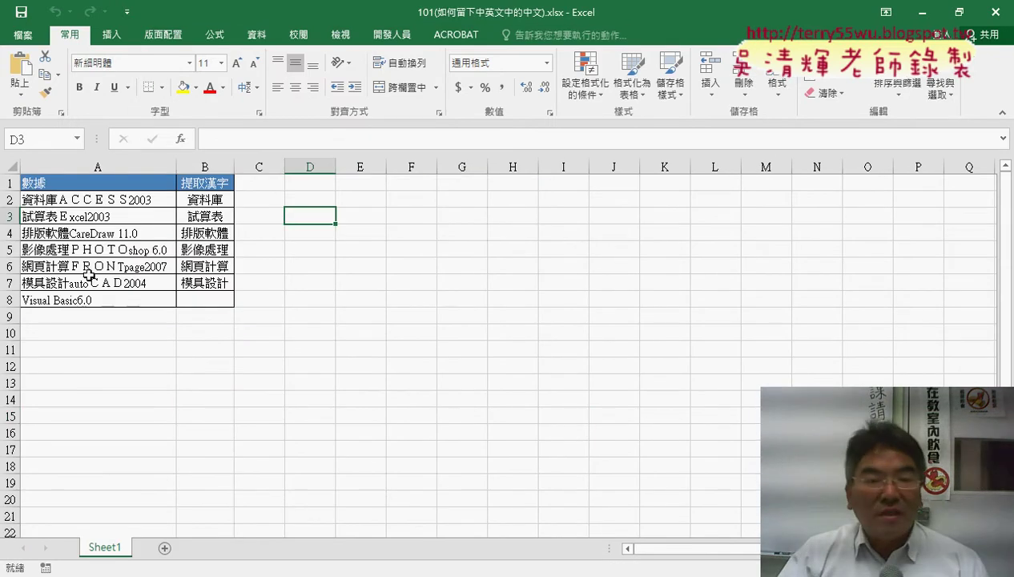
click(205, 197)
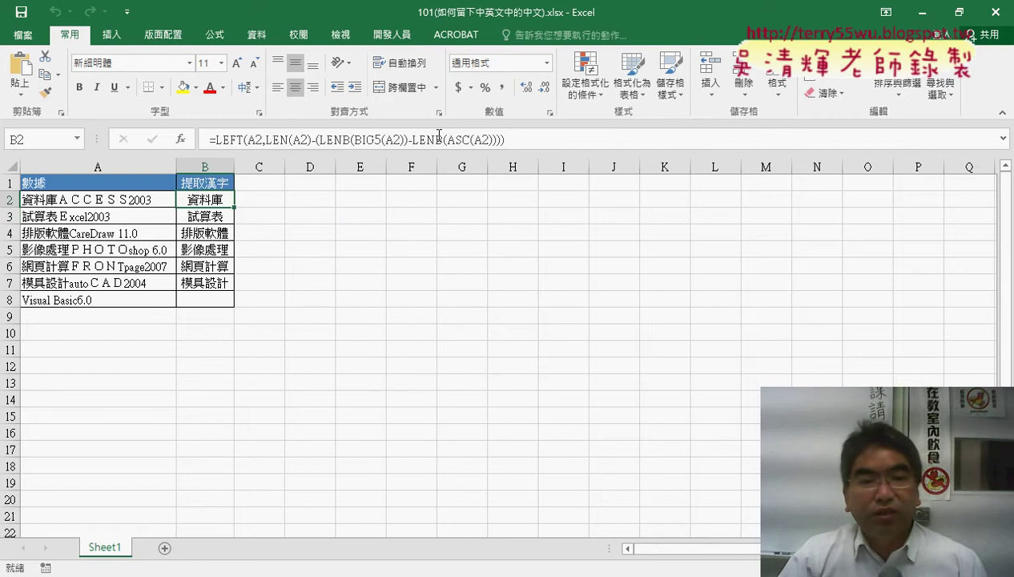
click(328, 220)
mouse_move(216, 199)
mouse_down()
mouse_move(216, 300)
mouse_move(201, 303)
mouse_up()
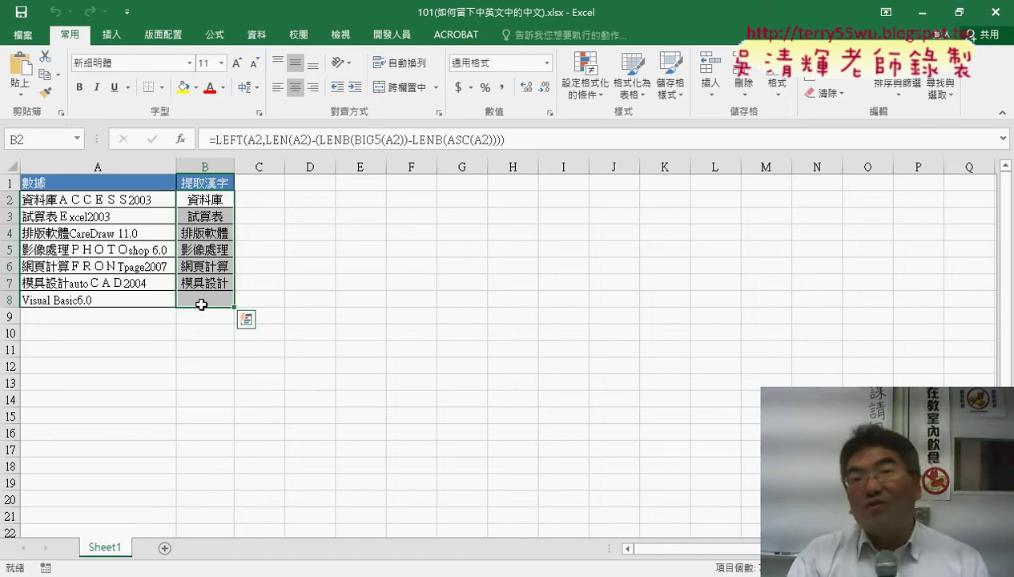
key(Delete)
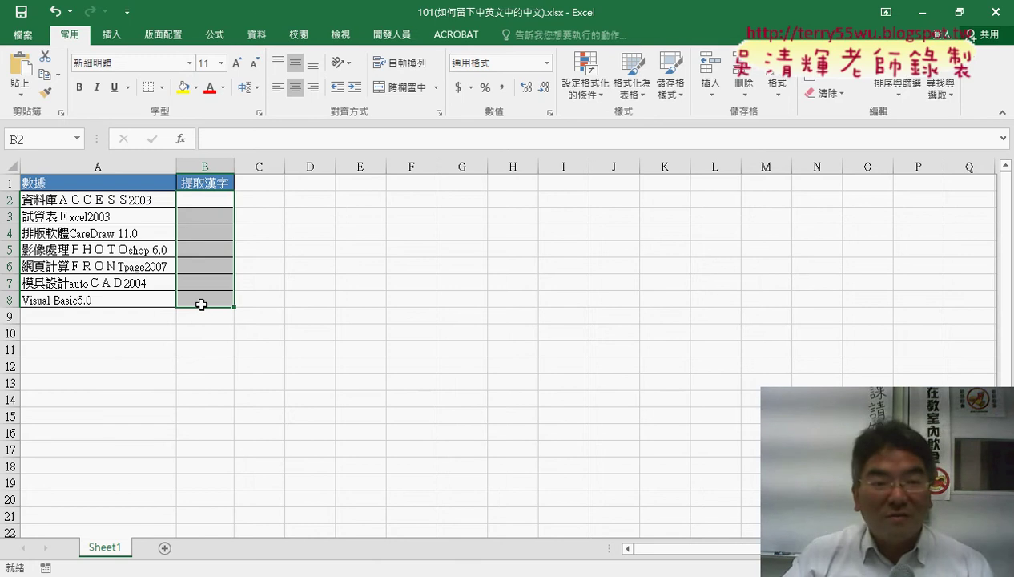
click(209, 195)
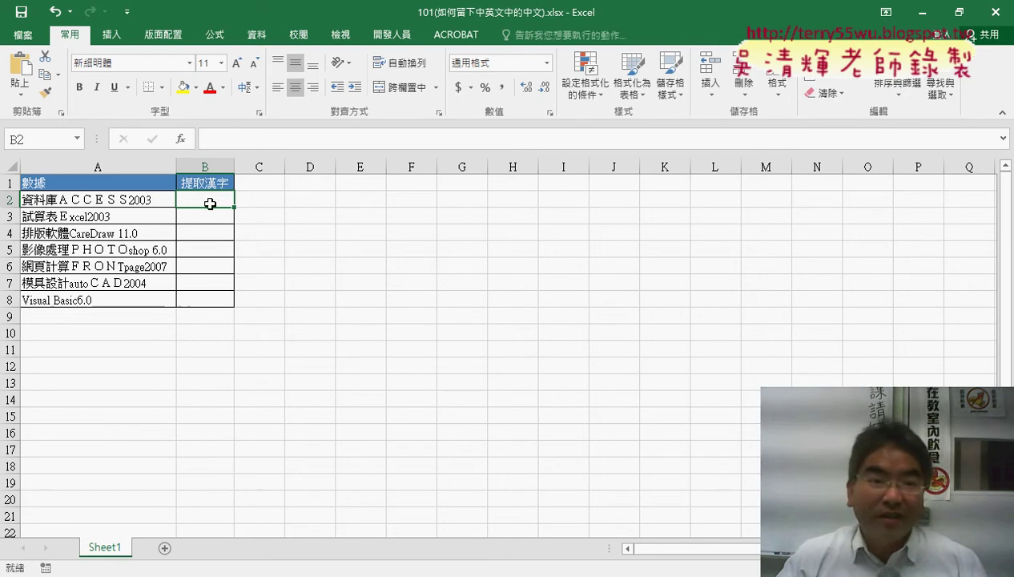
double_click(58, 201)
drag(59, 200, 22, 200)
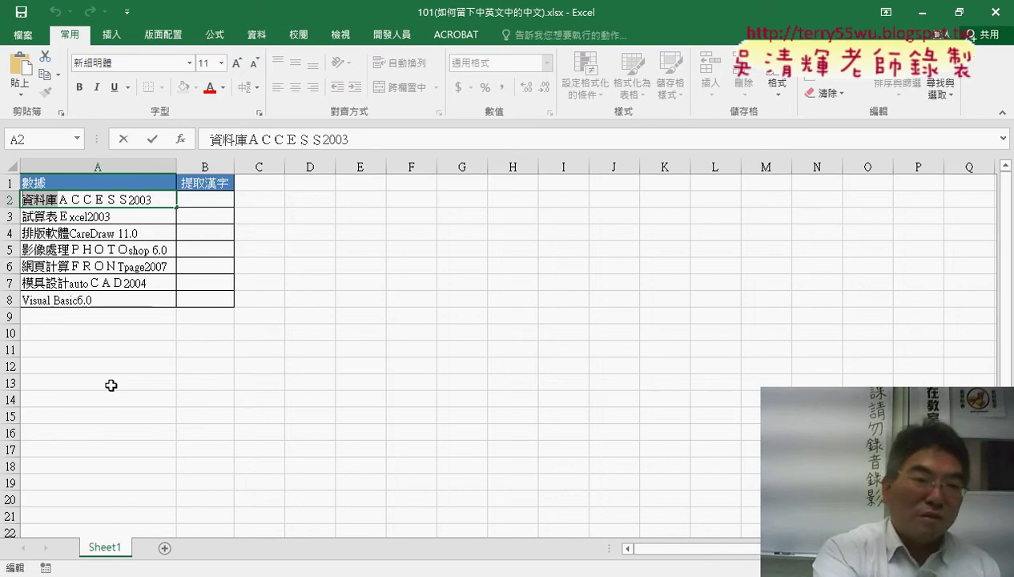
key(Escape)
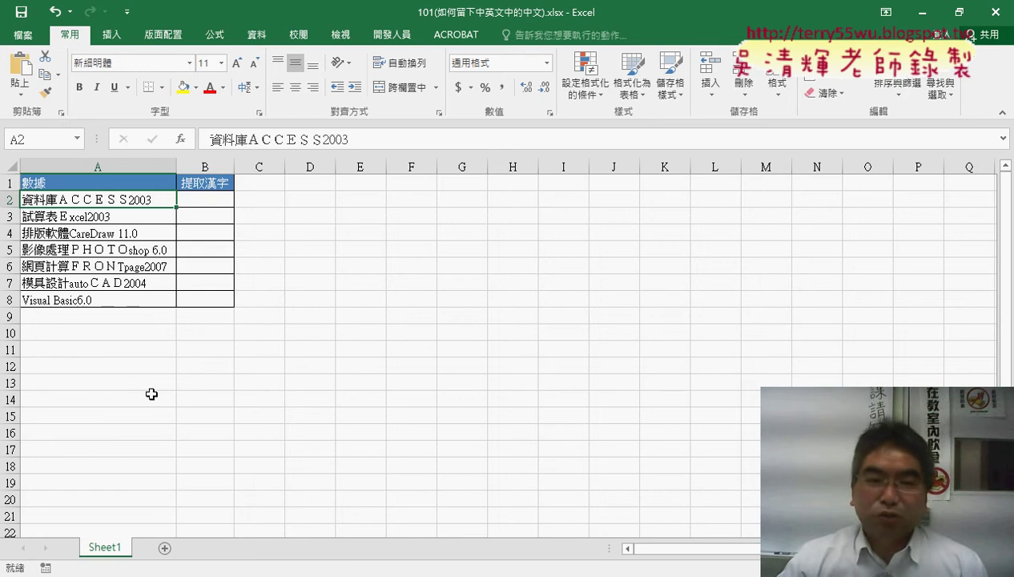
click(221, 200)
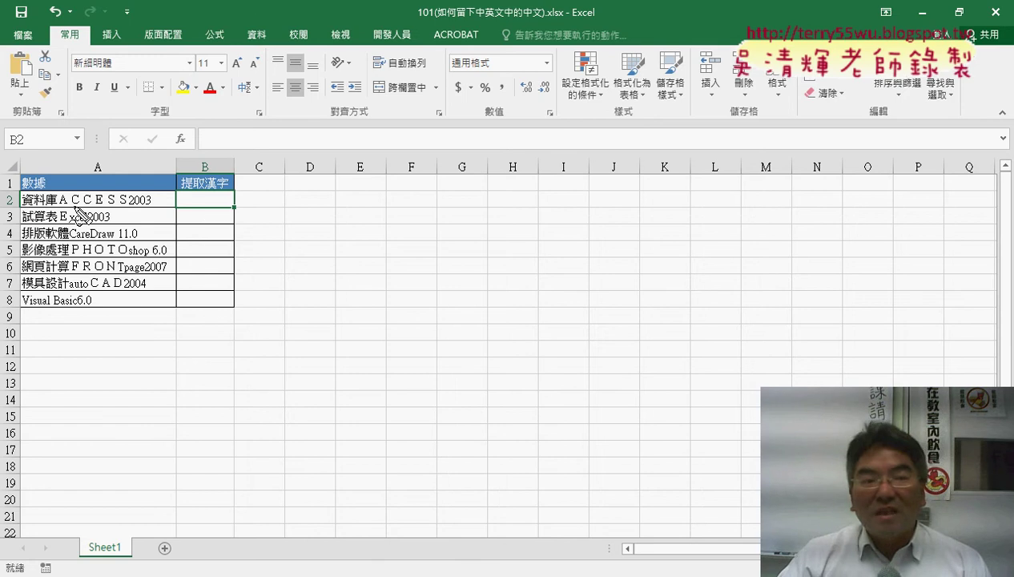
mouse_move(54, 205)
mouse_down()
mouse_move(23, 207)
mouse_move(26, 225)
mouse_up()
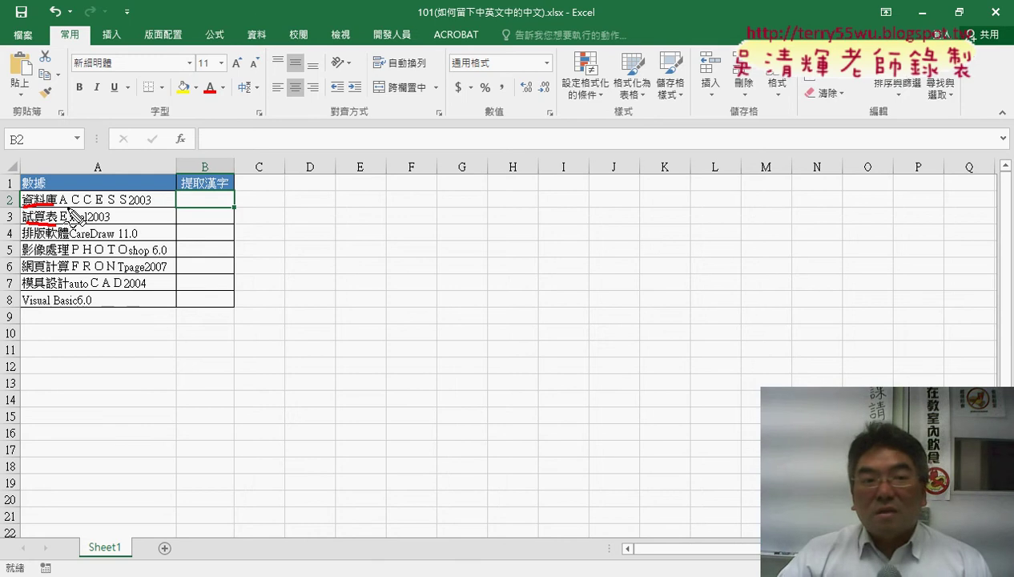
drag(57, 206, 152, 205)
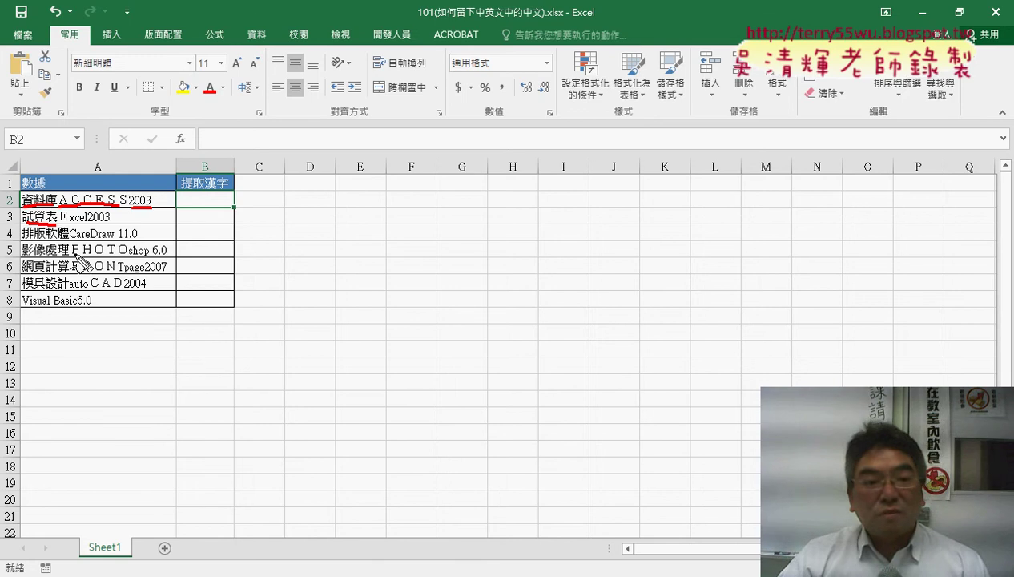
drag(70, 255, 128, 254)
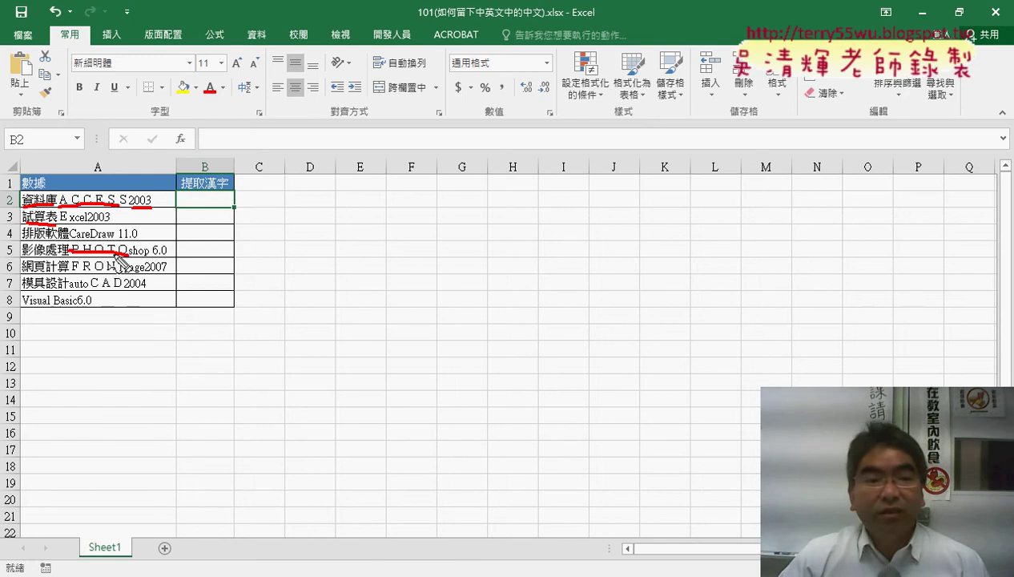
drag(72, 270, 146, 274)
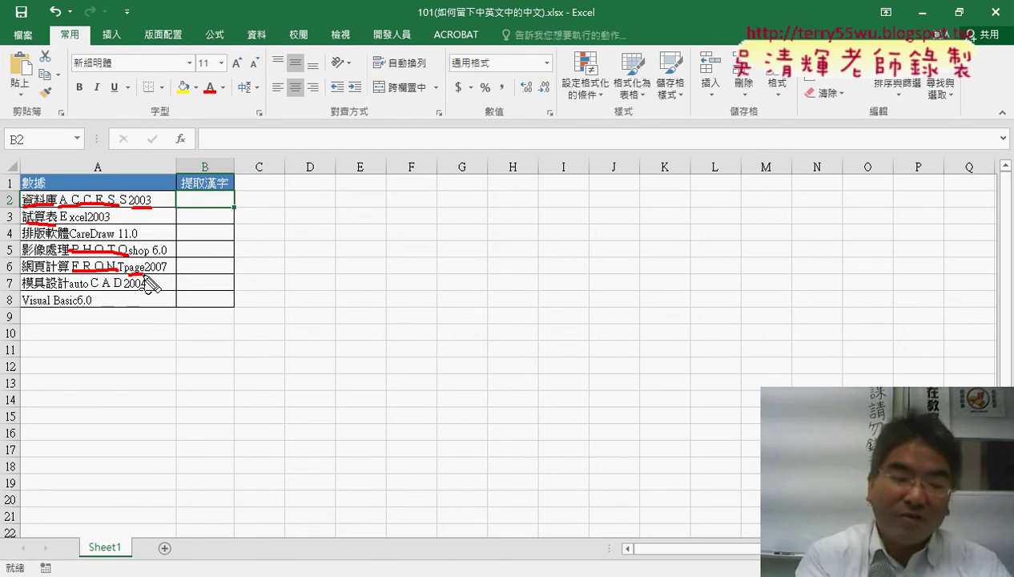
key(Escape)
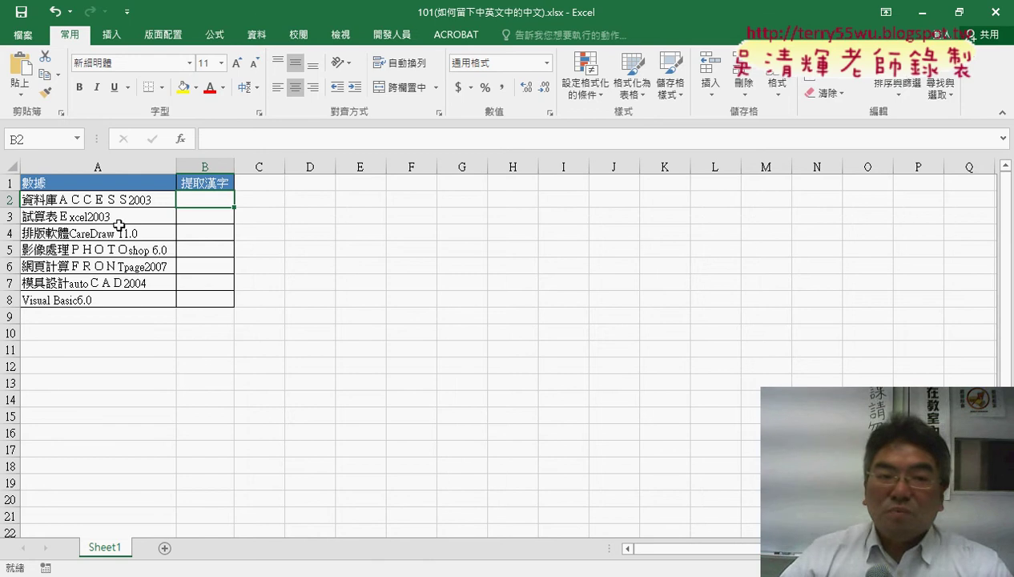
click(106, 201)
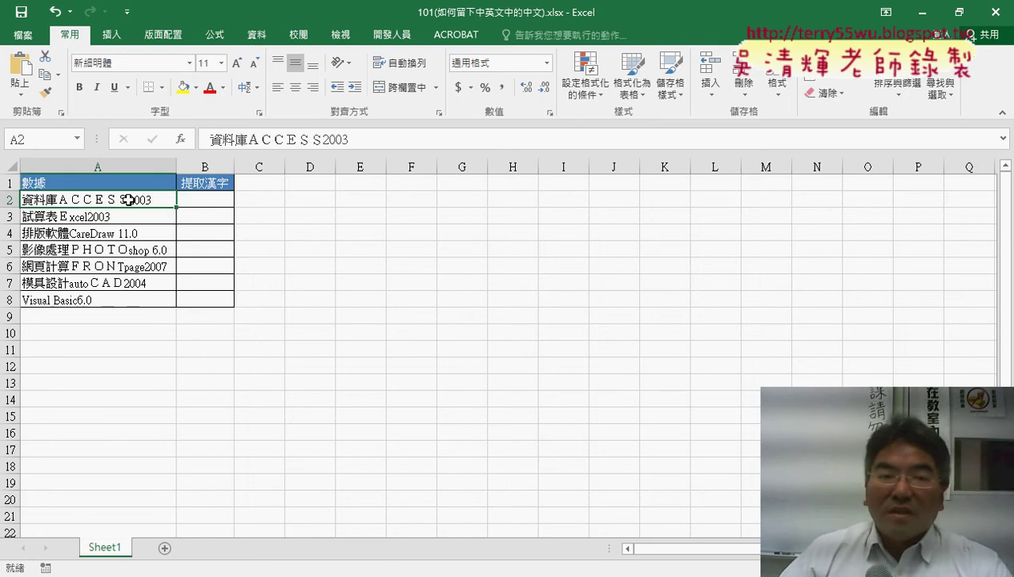
Open Insert Function for B2, filter to 文字 functions, and review ASC's full-/half-width description
click(207, 200)
click(180, 139)
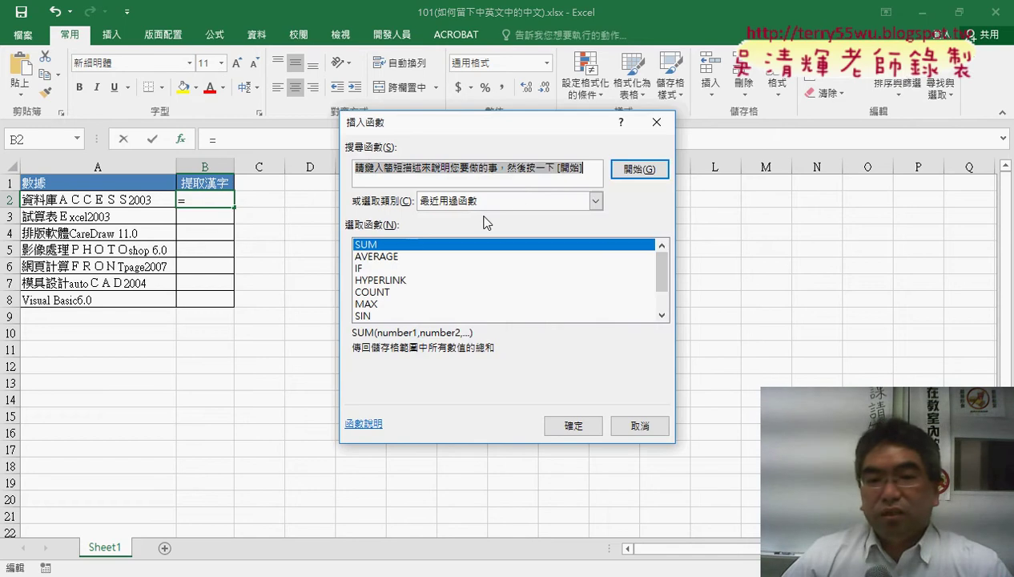
click(516, 200)
click(528, 319)
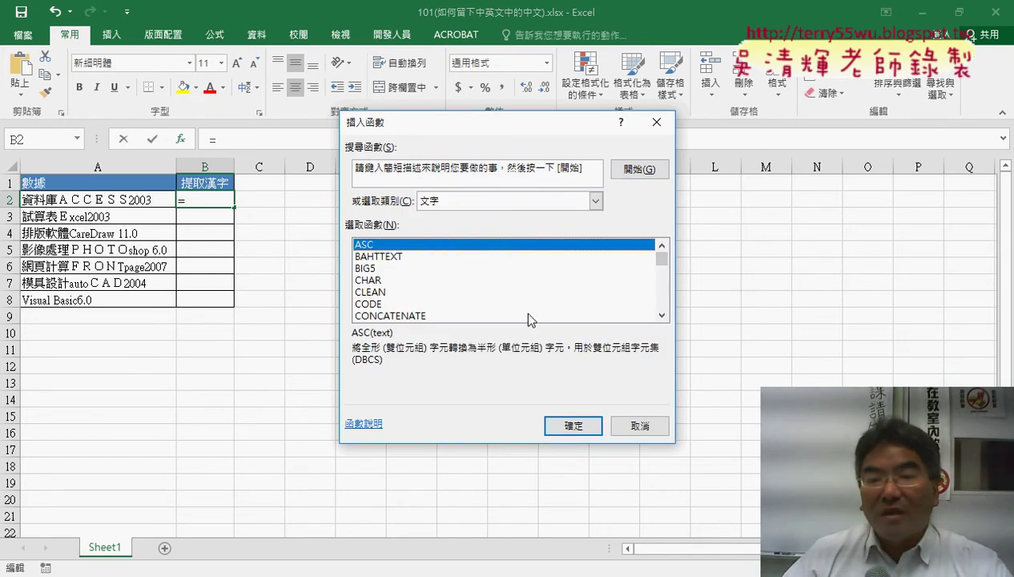
click(662, 314)
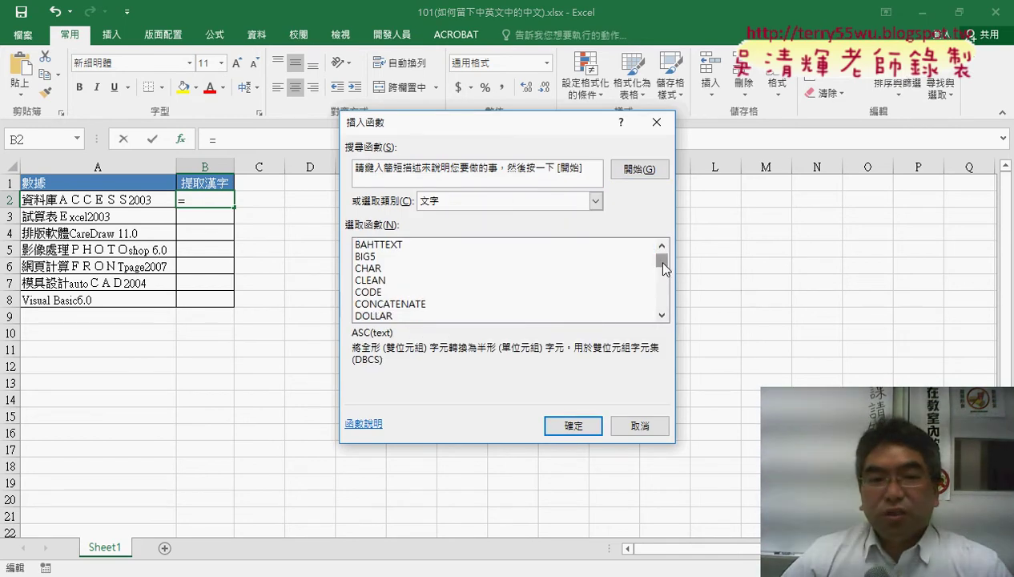
drag(663, 269, 661, 256)
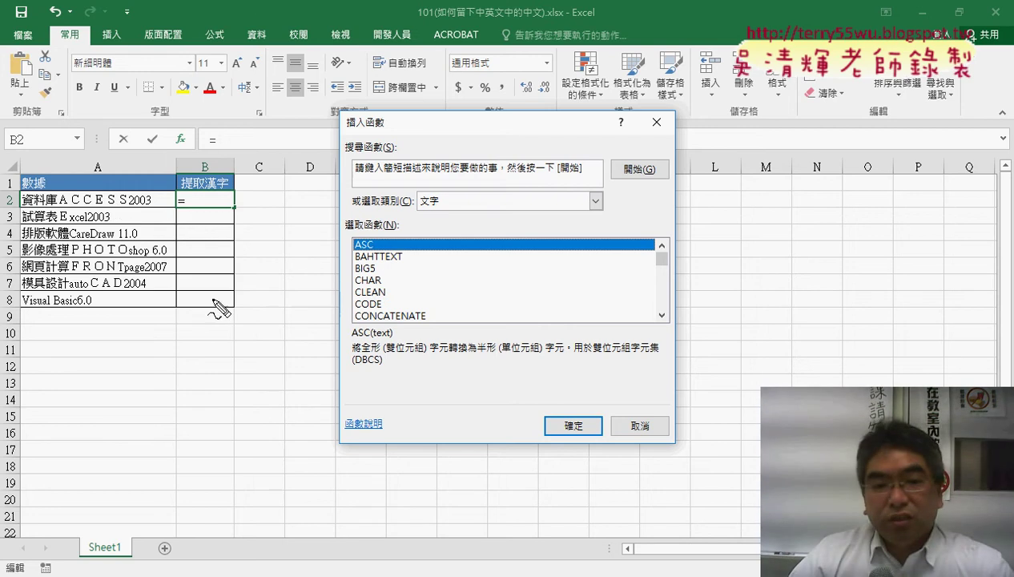
drag(362, 353, 379, 351)
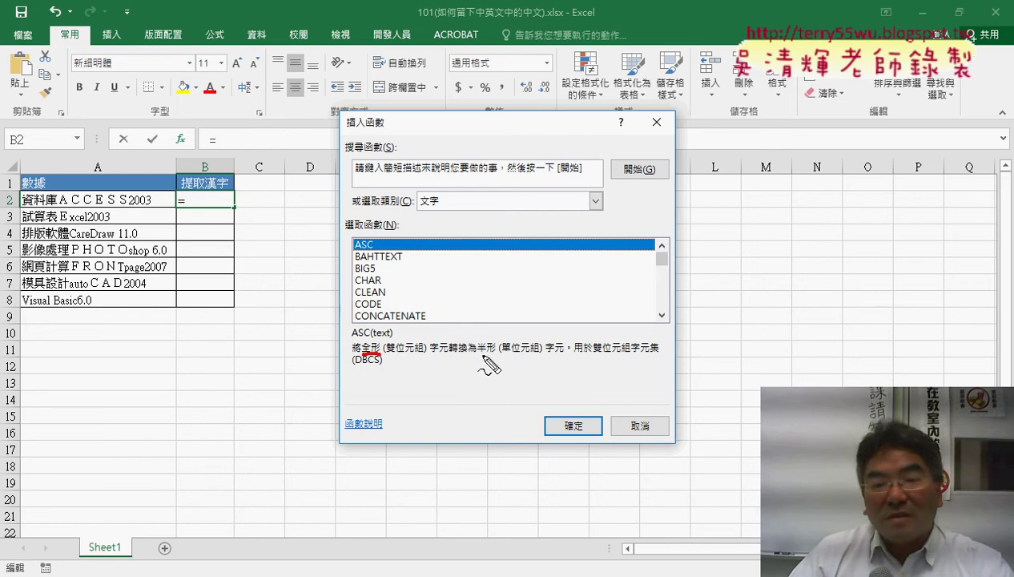
drag(478, 353, 501, 353)
drag(391, 234, 398, 254)
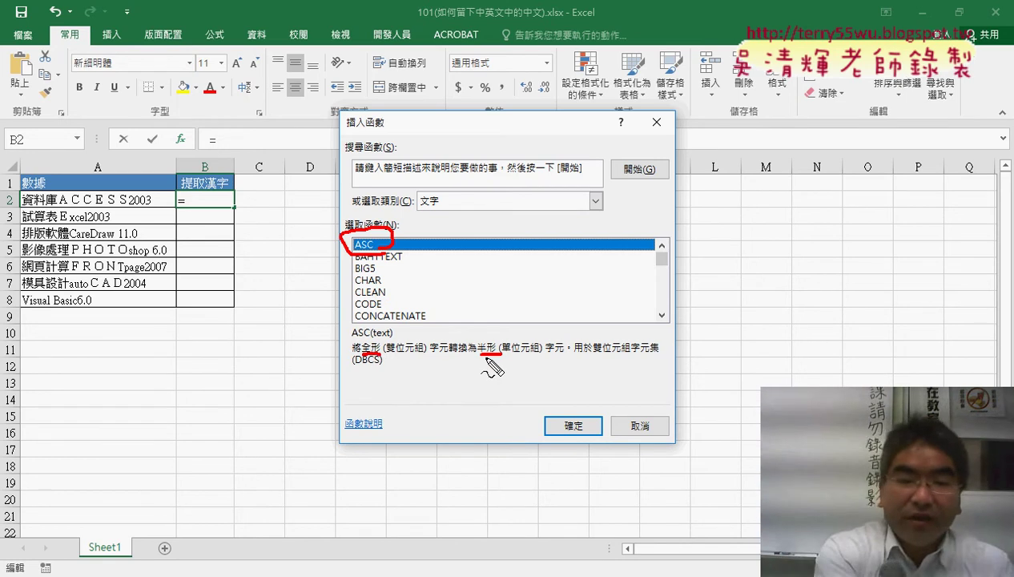
key(Escape)
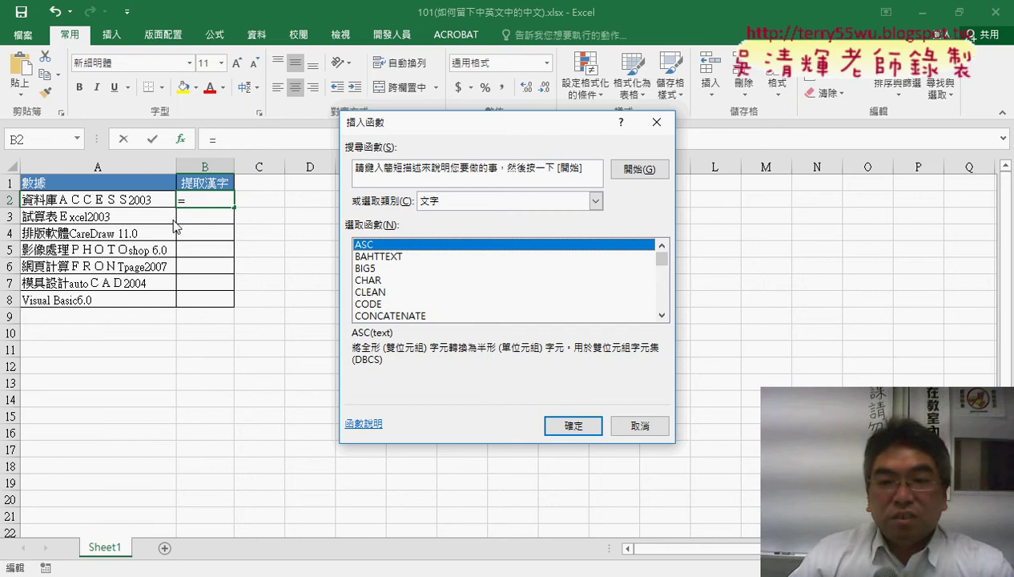
Compare the LEN and LENB descriptions, then choose ASC and confirm with 確定
drag(661, 258, 664, 276)
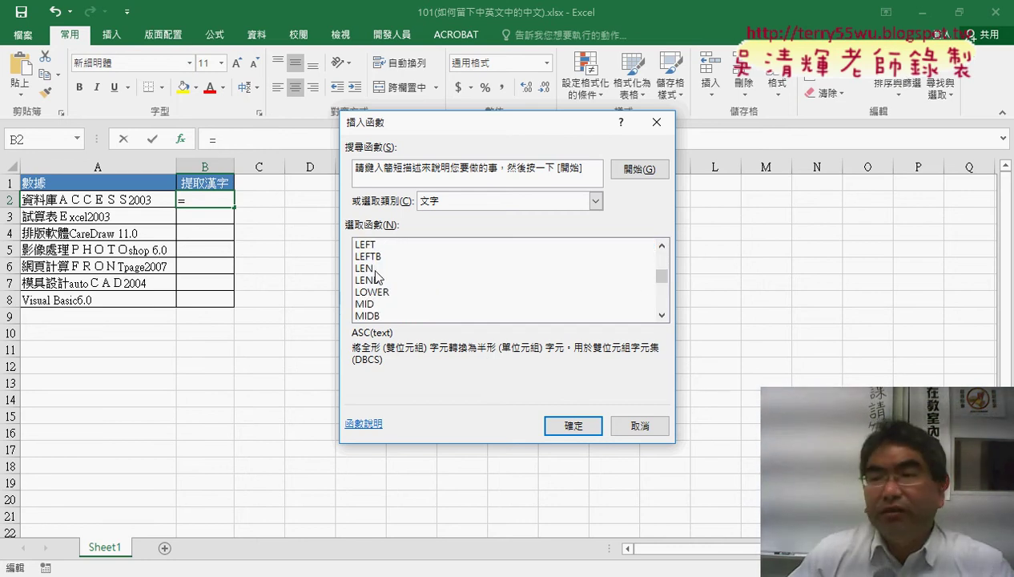
click(370, 268)
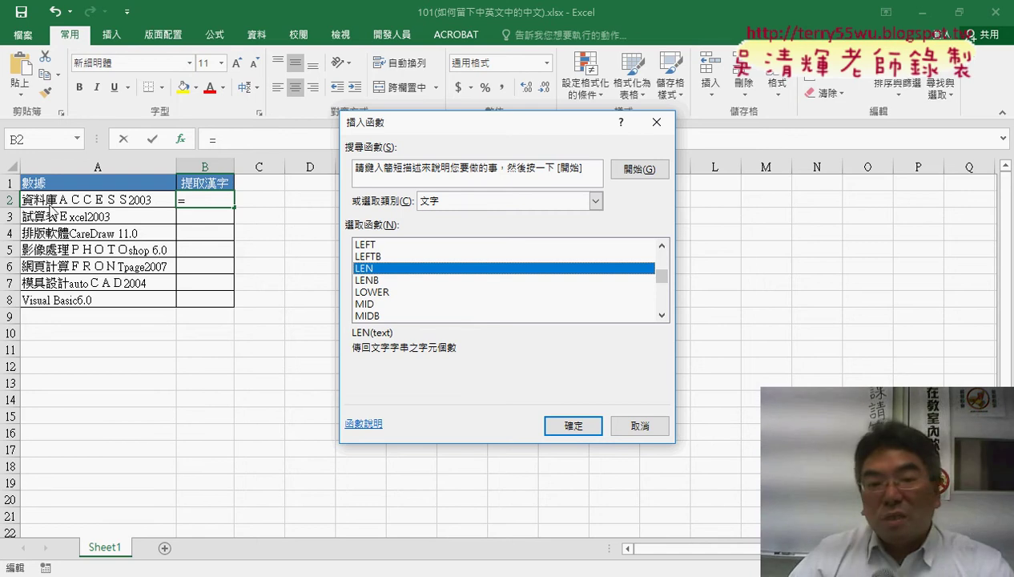
click(372, 281)
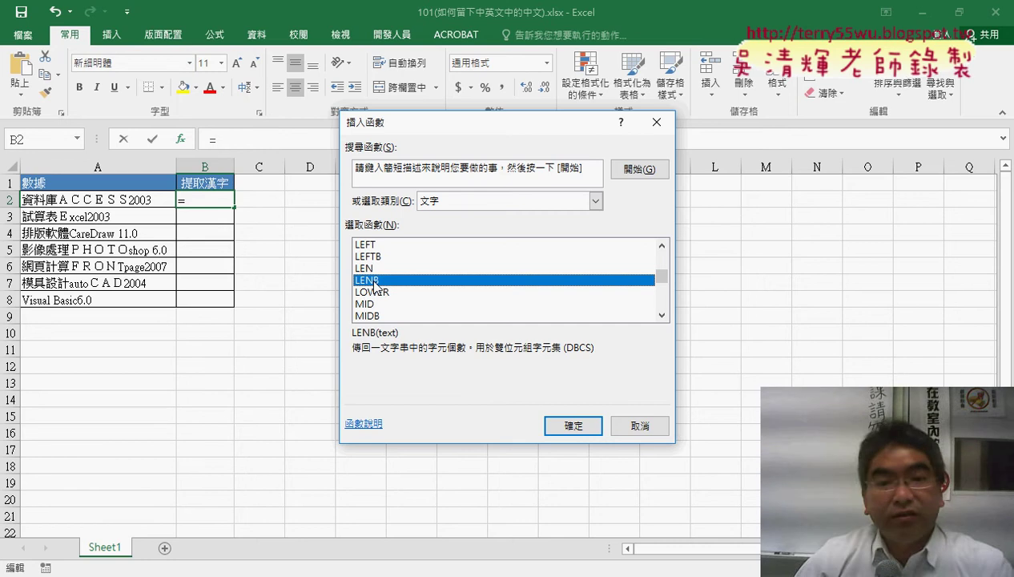
click(376, 269)
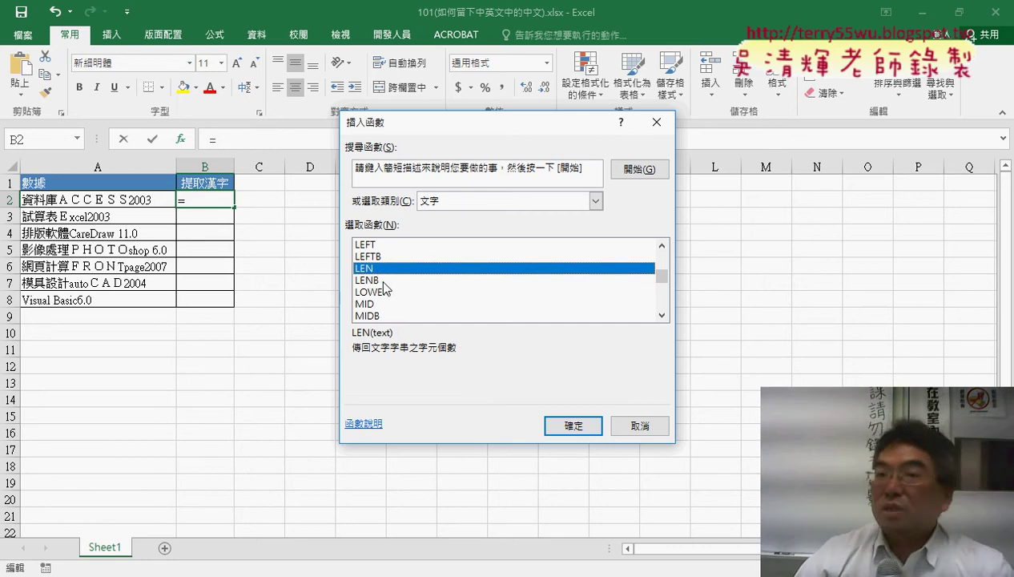
click(383, 280)
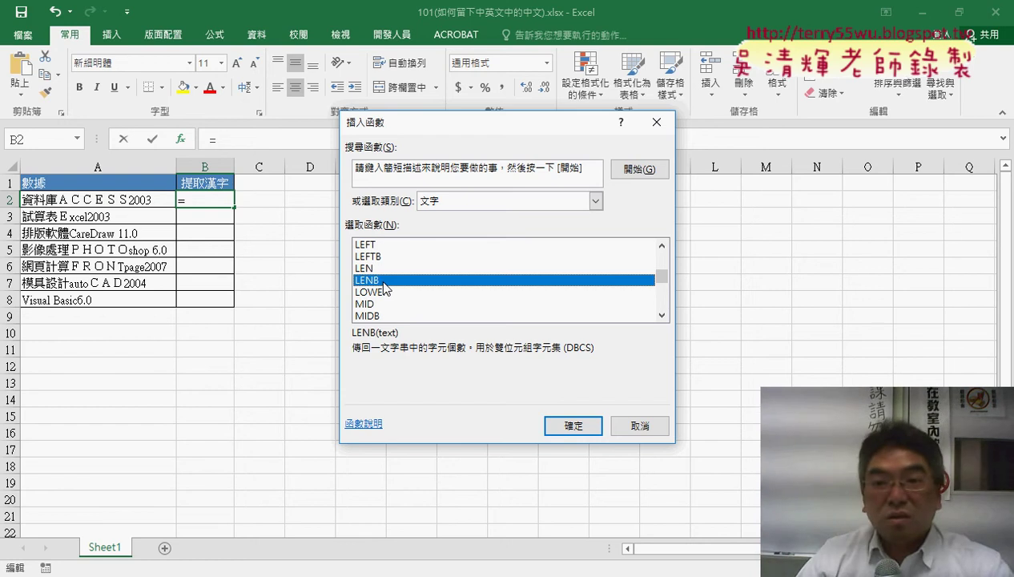
click(661, 245)
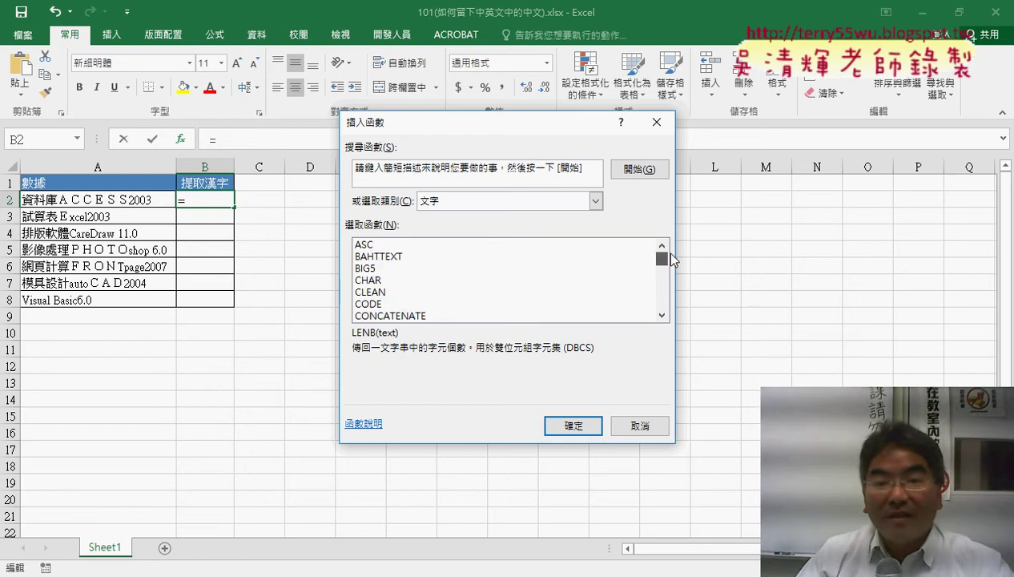
click(413, 245)
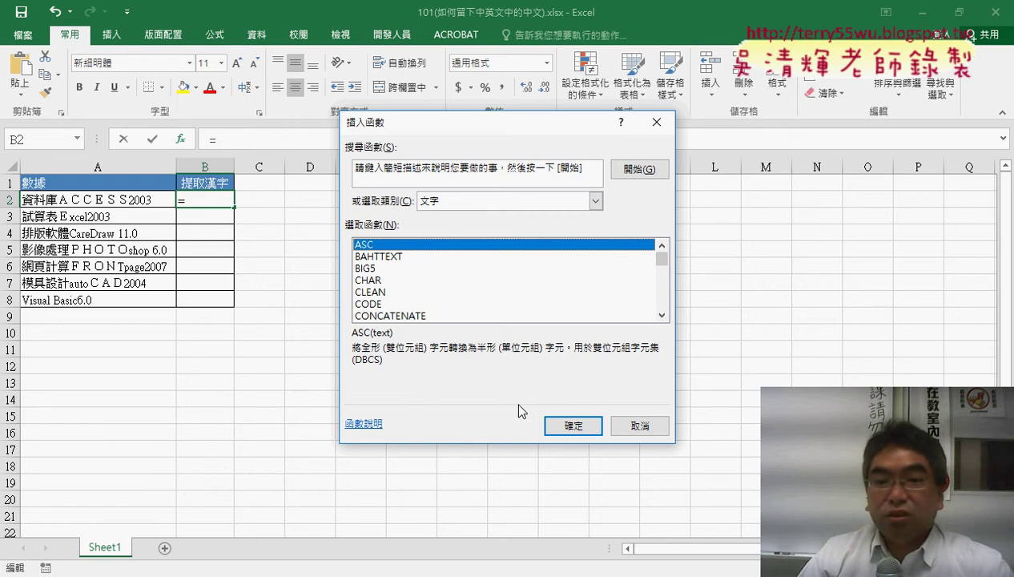
click(574, 426)
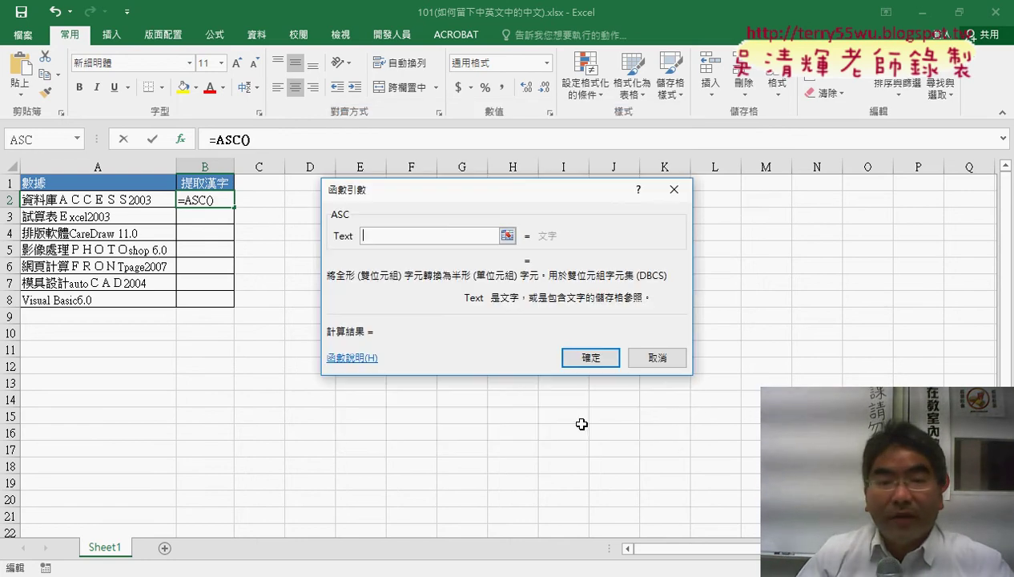
Use cell A2 as ASC's Text argument, making B2 read =ASC(A2)
click(96, 201)
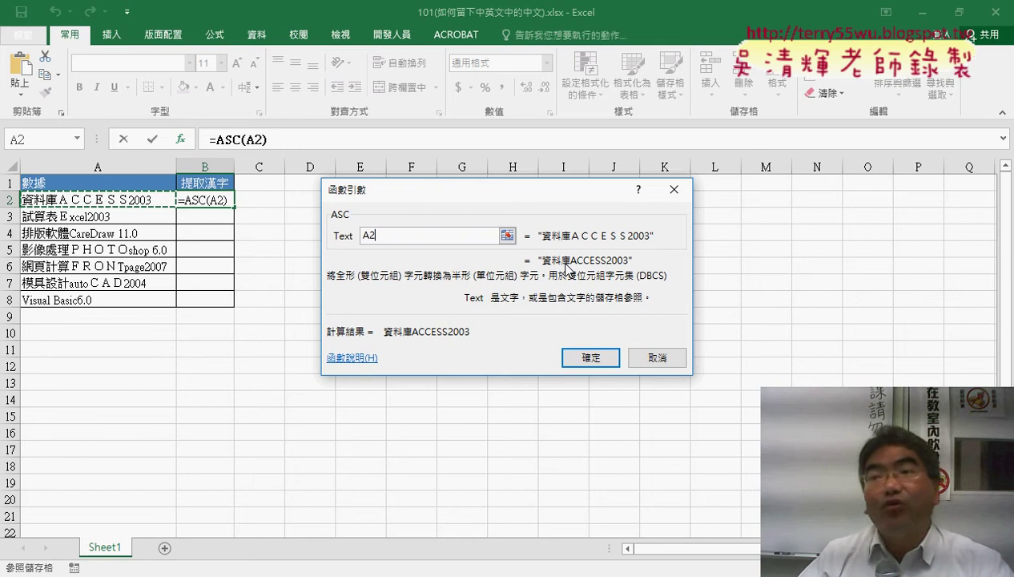
Commit =ASC(A2) in B2, then cut ASC(A2) from the formula bar, leaving only '='
click(598, 357)
click(225, 139)
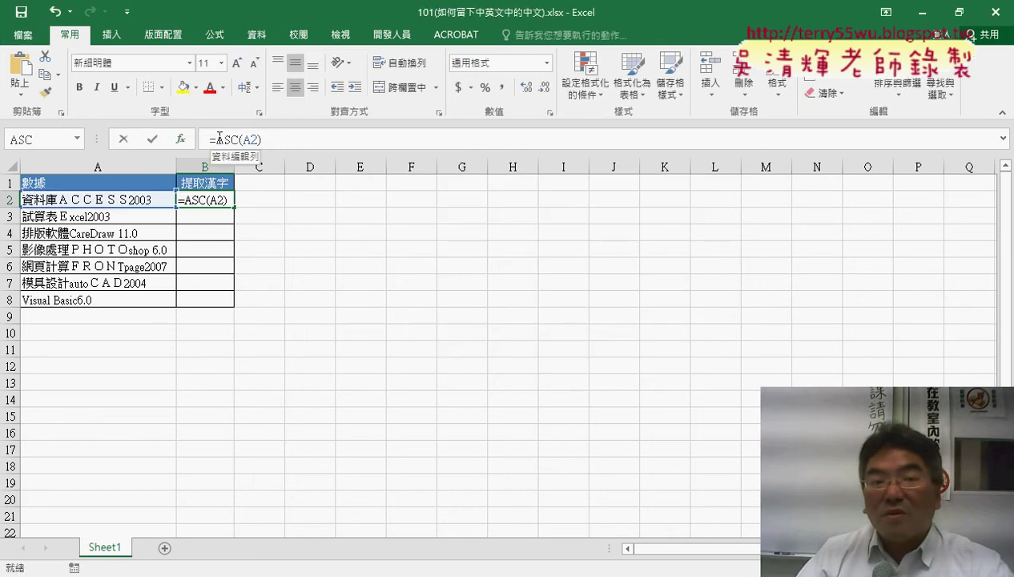
drag(215, 139, 261, 139)
right_click(263, 136)
click(261, 149)
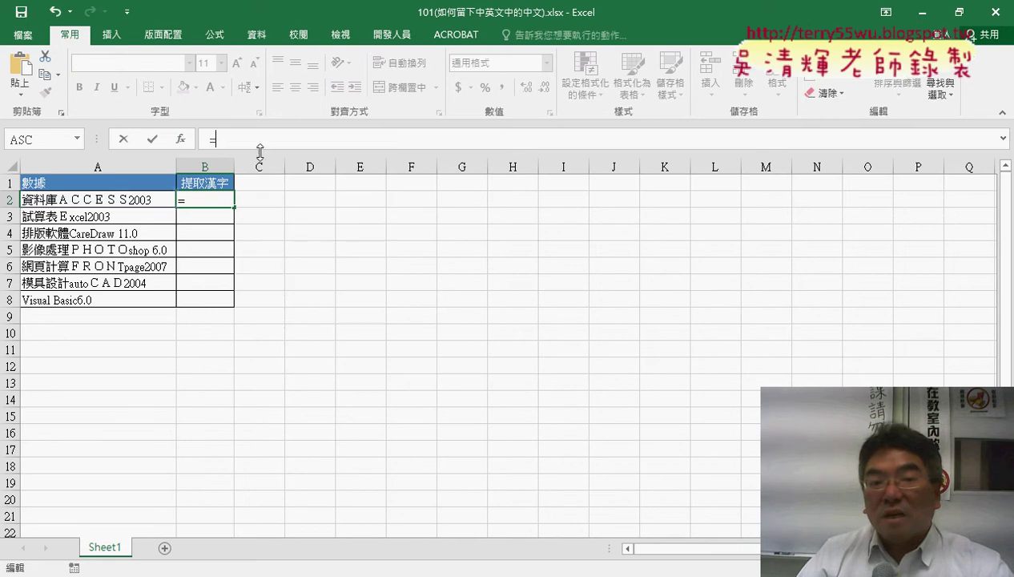
Enter =LENB(ASC(A2)) in B2 with ASC(A2) pasted as LENB's Text, so it shows 16
click(182, 141)
drag(661, 253, 663, 275)
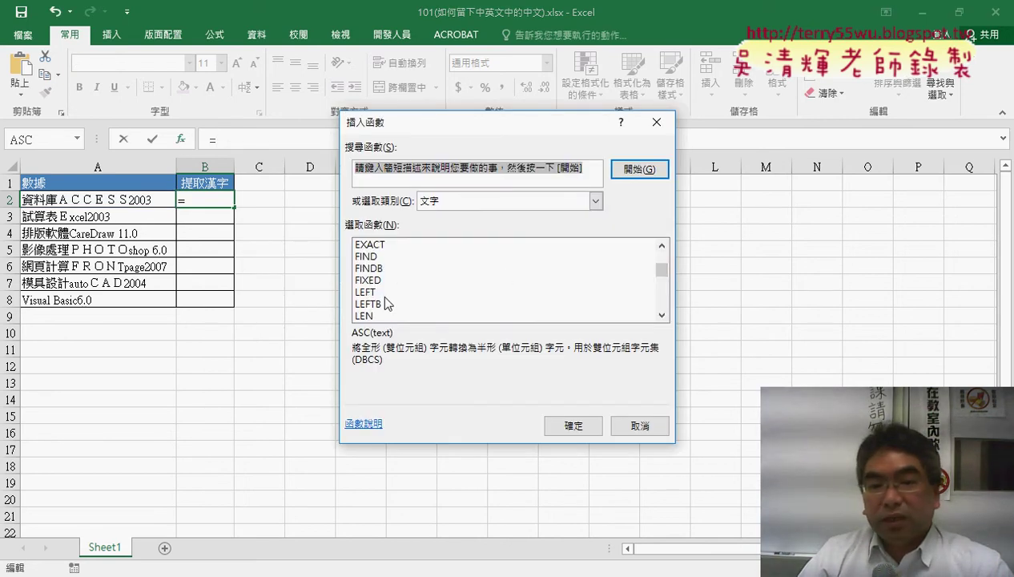
double_click(661, 314)
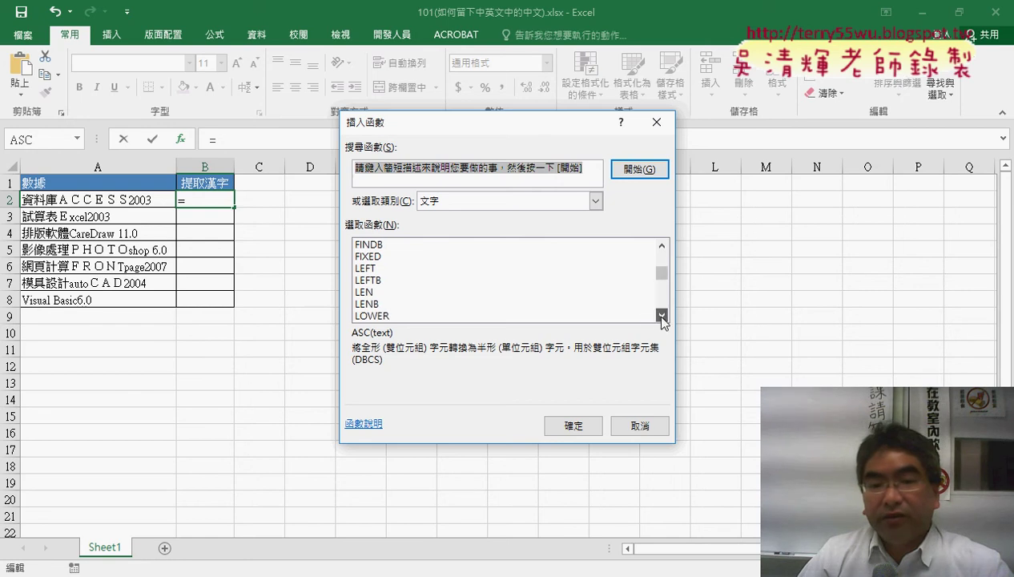
click(365, 303)
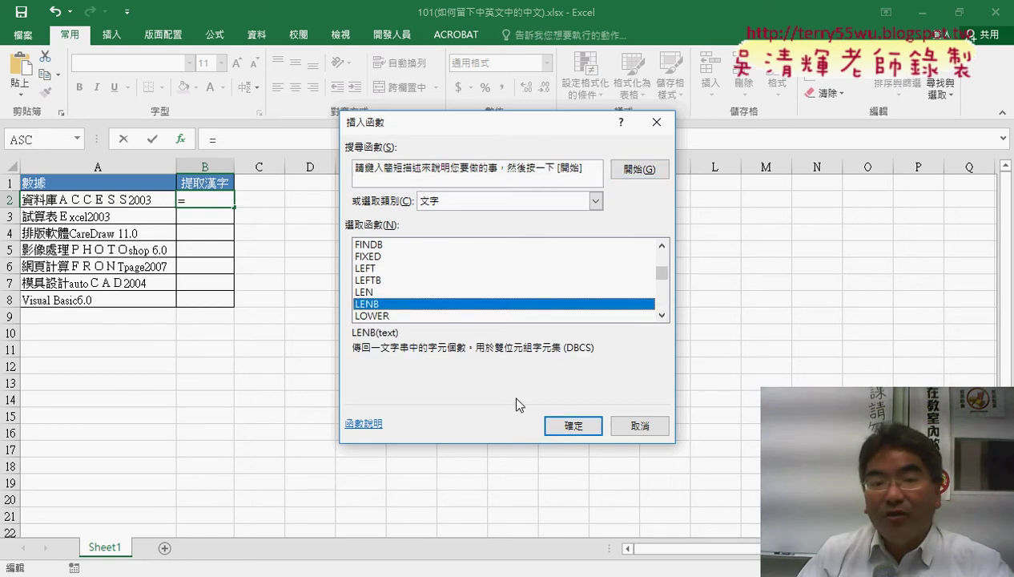
click(574, 425)
right_click(430, 240)
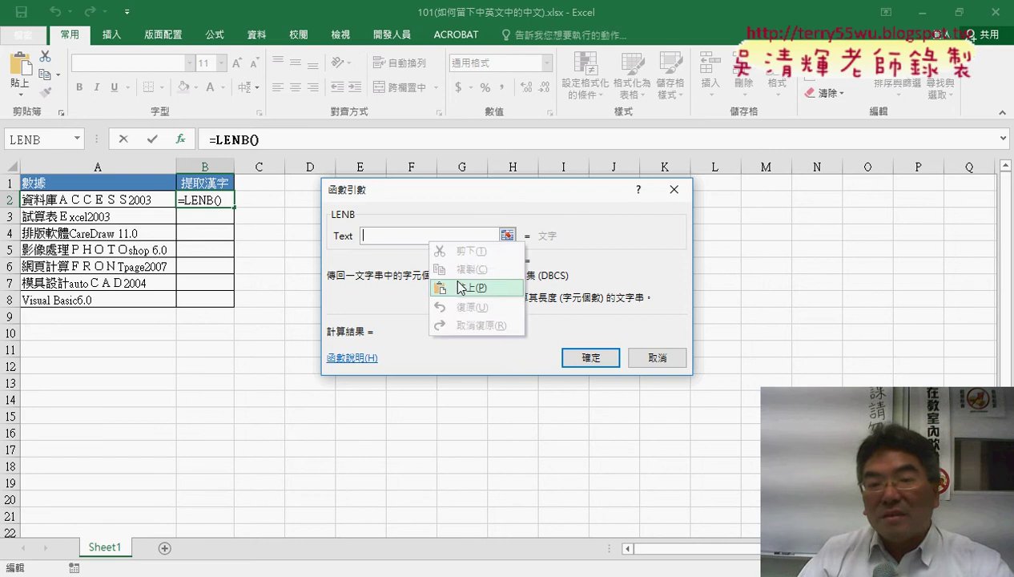
click(459, 286)
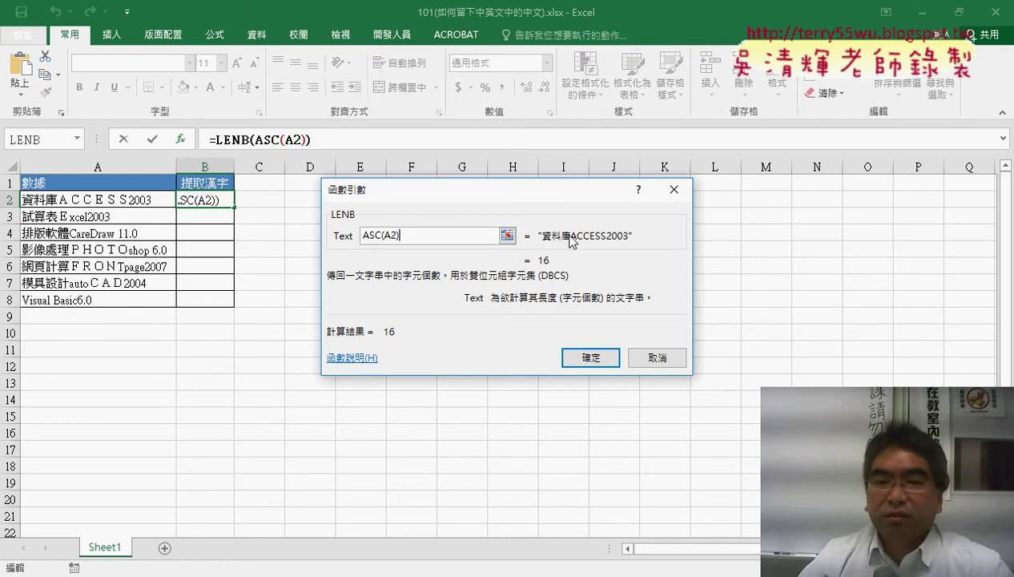
click(586, 355)
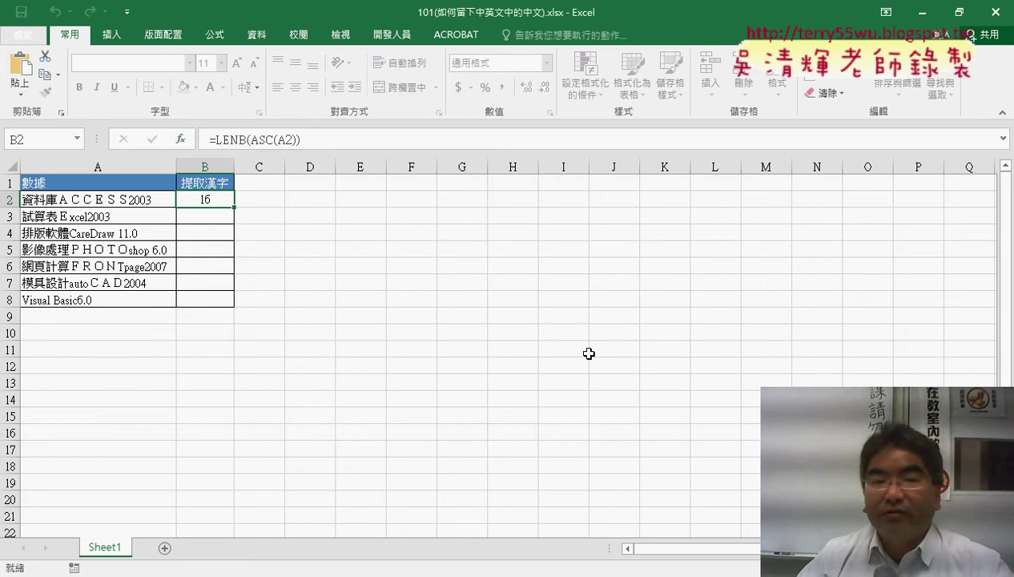
Enter =LEN(A2) in C2 so it returns 13, then compare it with B2's formula
click(271, 202)
click(181, 140)
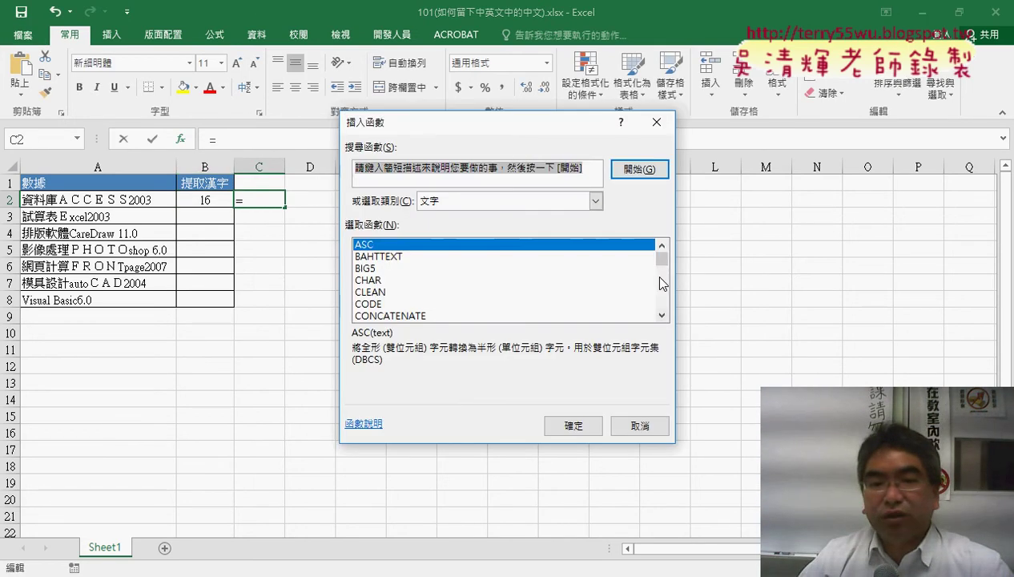
scroll(661, 283, down, 3)
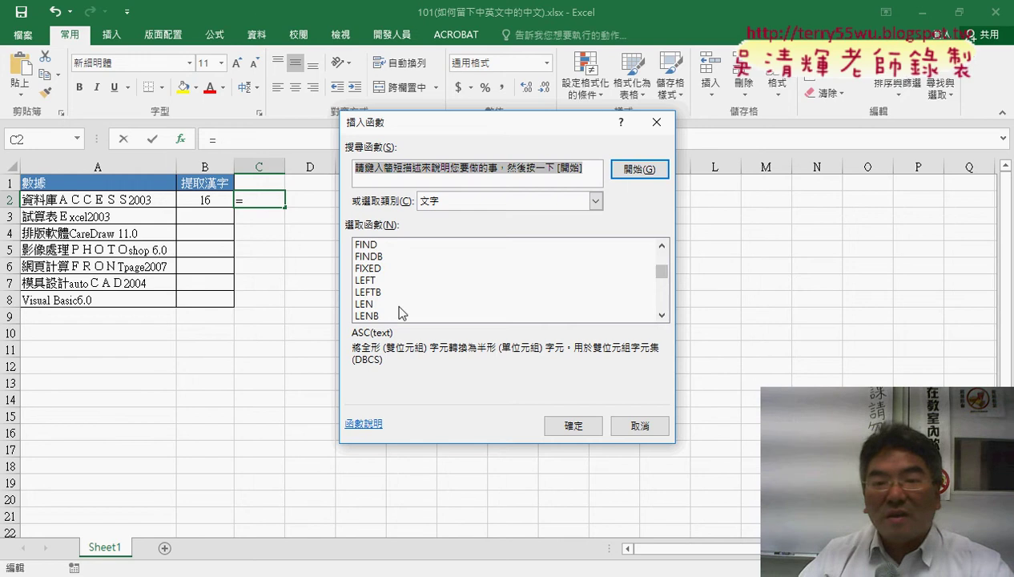
click(399, 304)
click(573, 426)
click(147, 199)
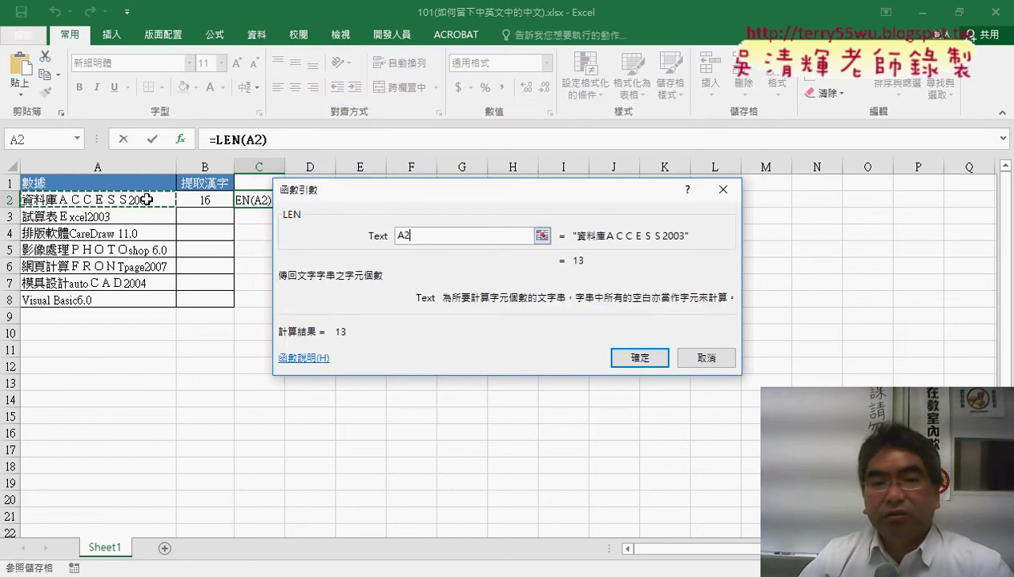
click(639, 357)
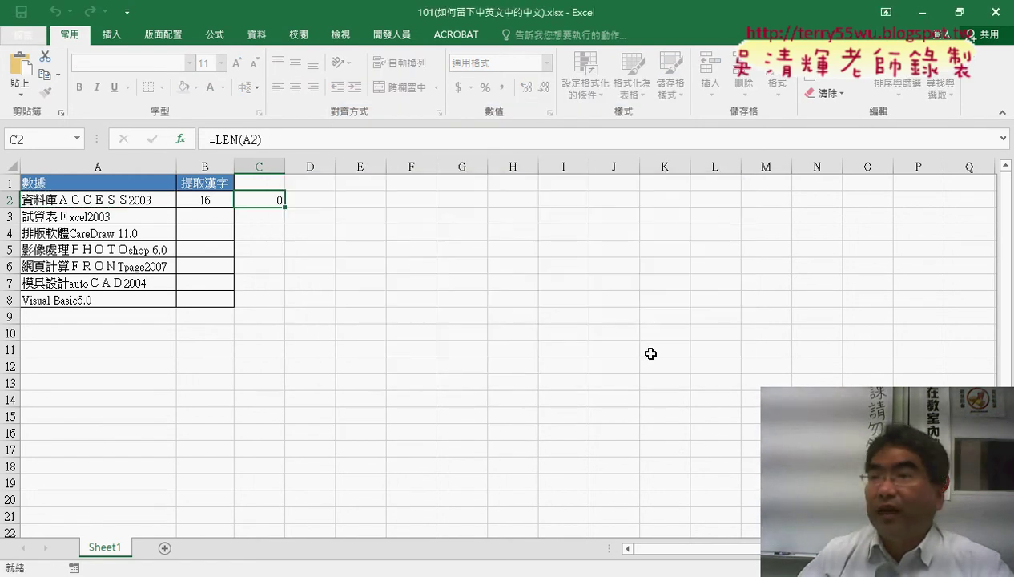
click(206, 200)
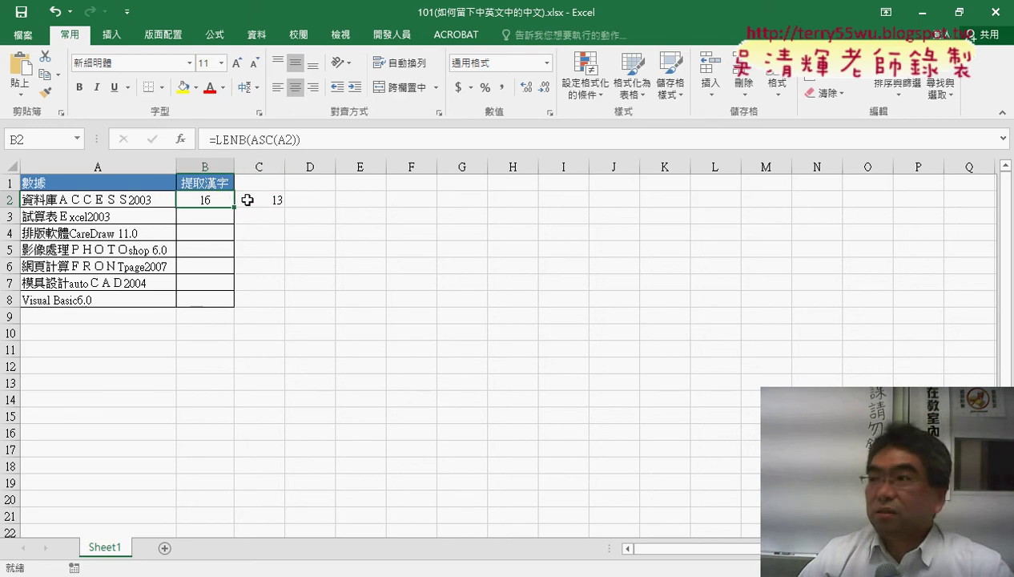
click(248, 200)
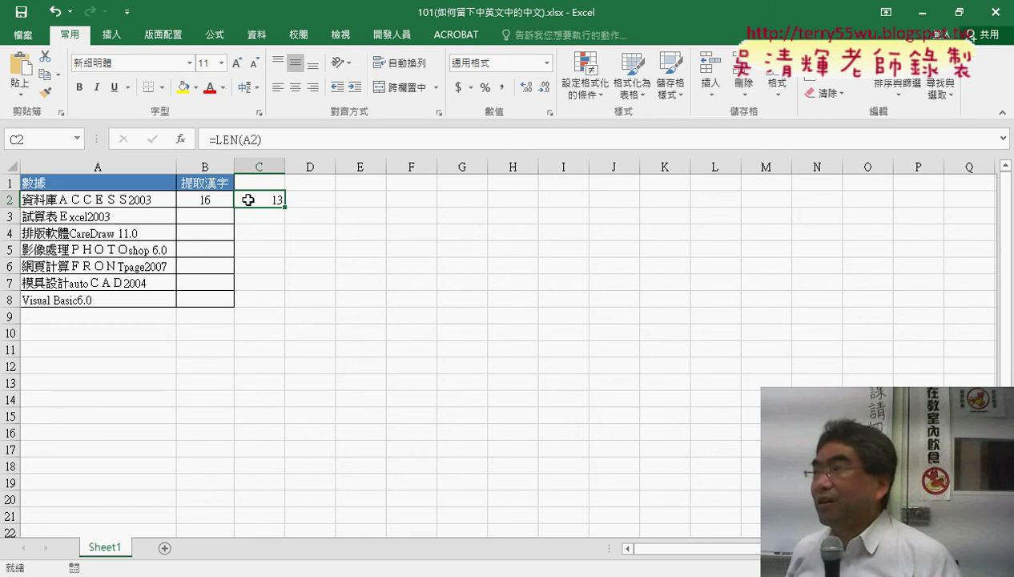
Change B2's formula to =LENB(ASC(A2))-LEN(ASC(A2)) so it returns 3
click(208, 203)
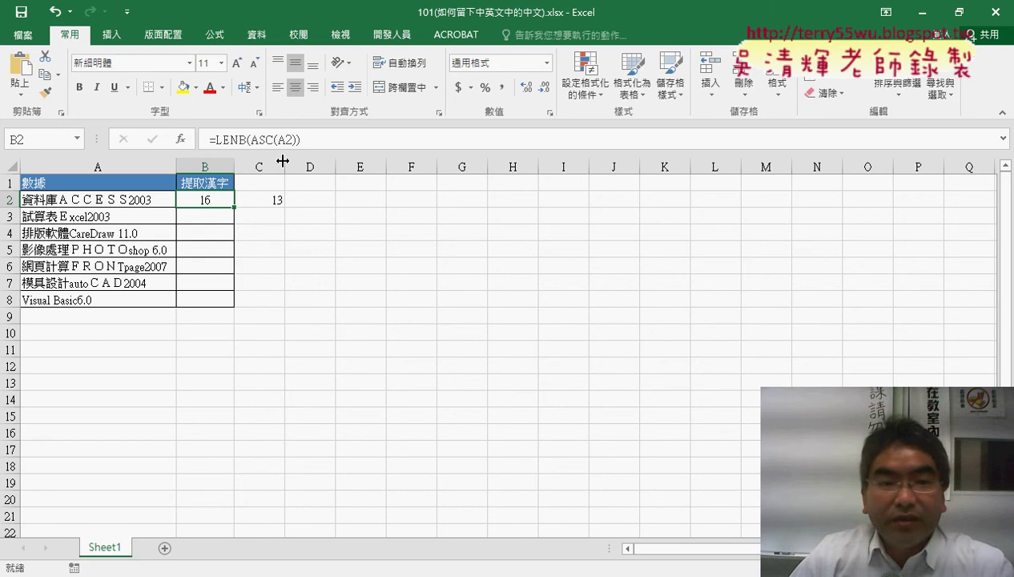
drag(313, 139, 219, 139)
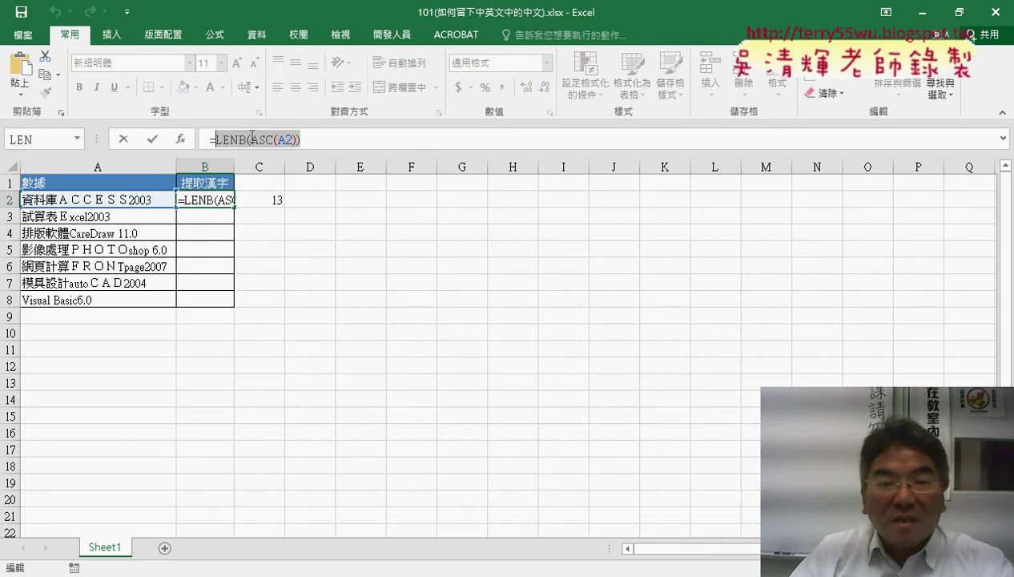
right_click(253, 140)
click(294, 166)
click(318, 140)
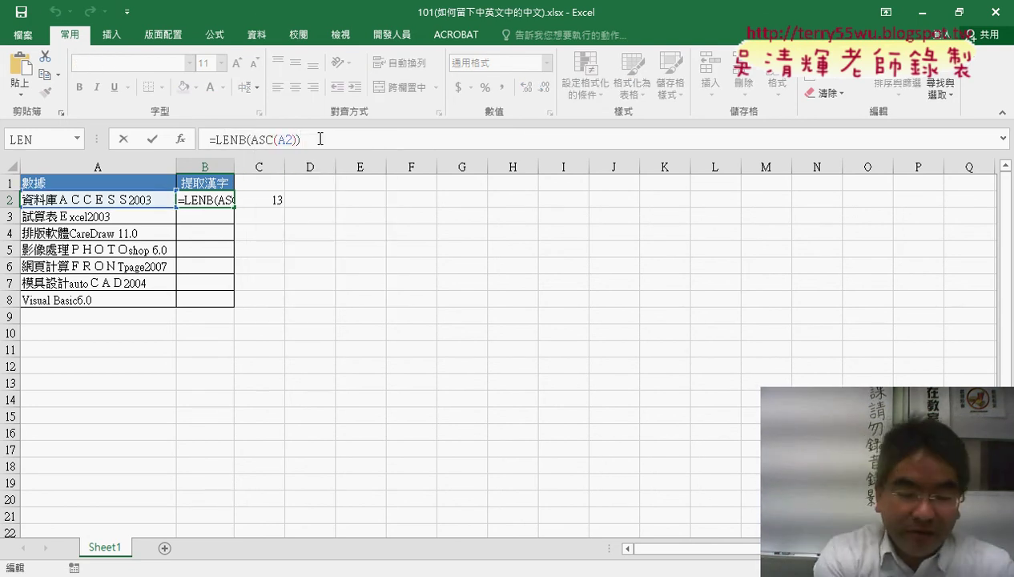
text(-)
key(ctrl+v)
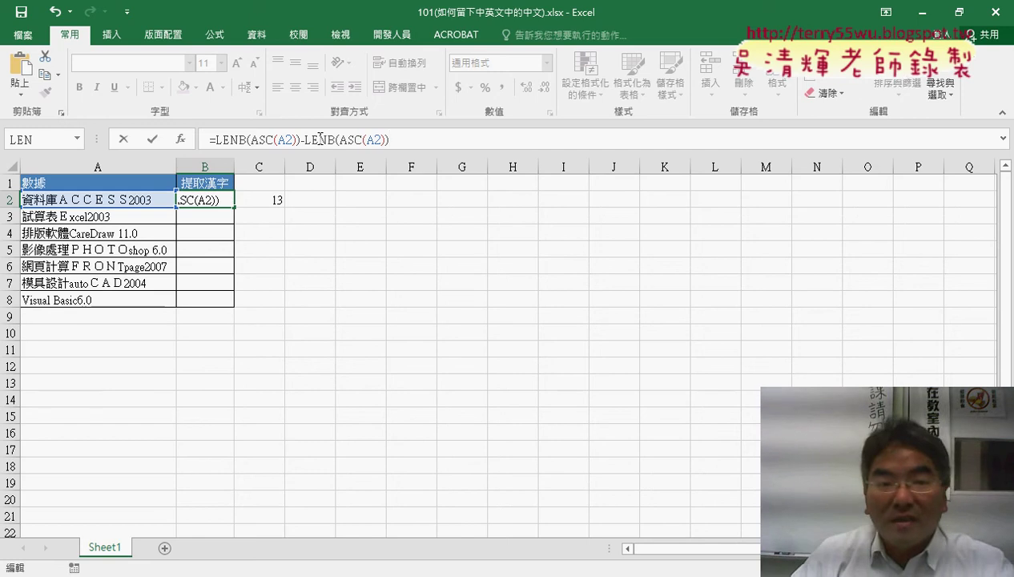
click(328, 139)
key(Delete)
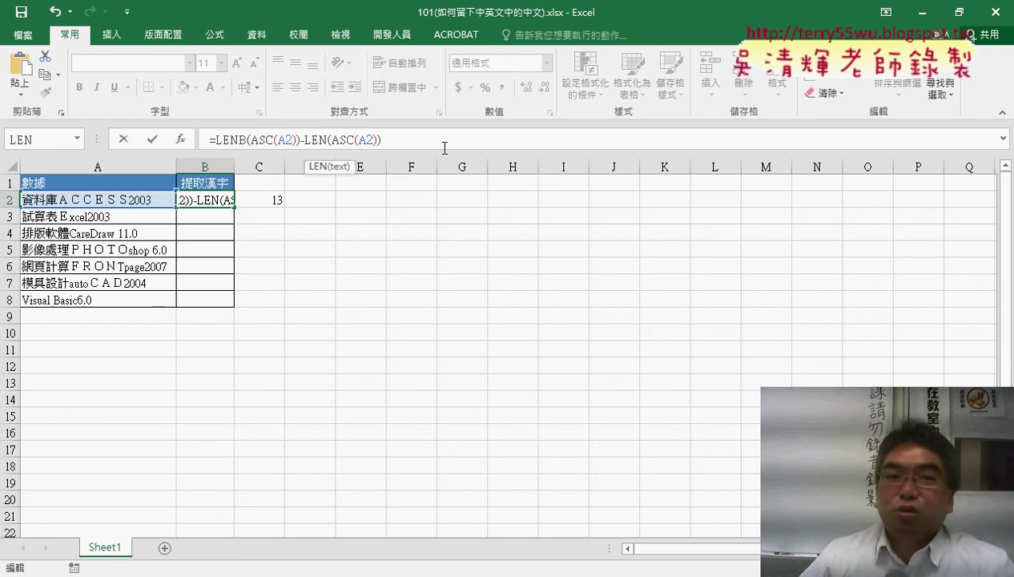
click(153, 139)
Cut the whole expression out of B2's formula, leaving only '='
drag(213, 140, 380, 139)
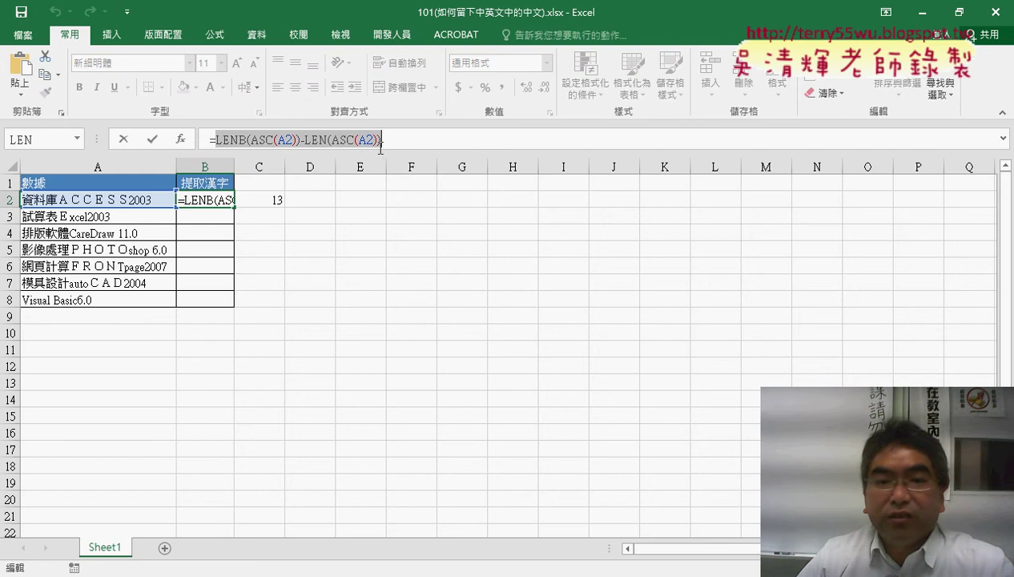
right_click(370, 142)
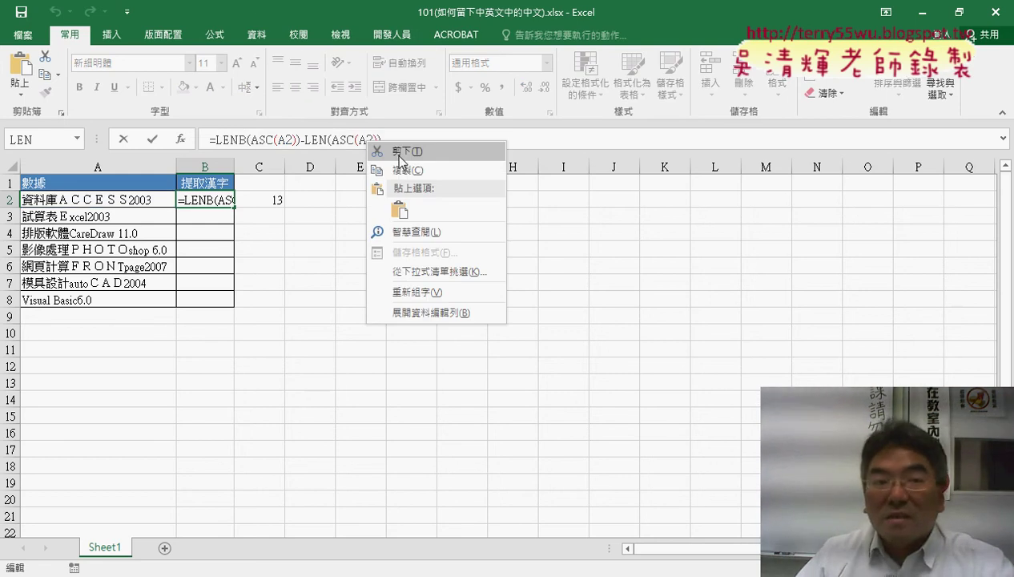
click(396, 151)
Build LEFT in B2 with Text A2 and the pasted expression as Num_chars, showing 資料庫
click(181, 139)
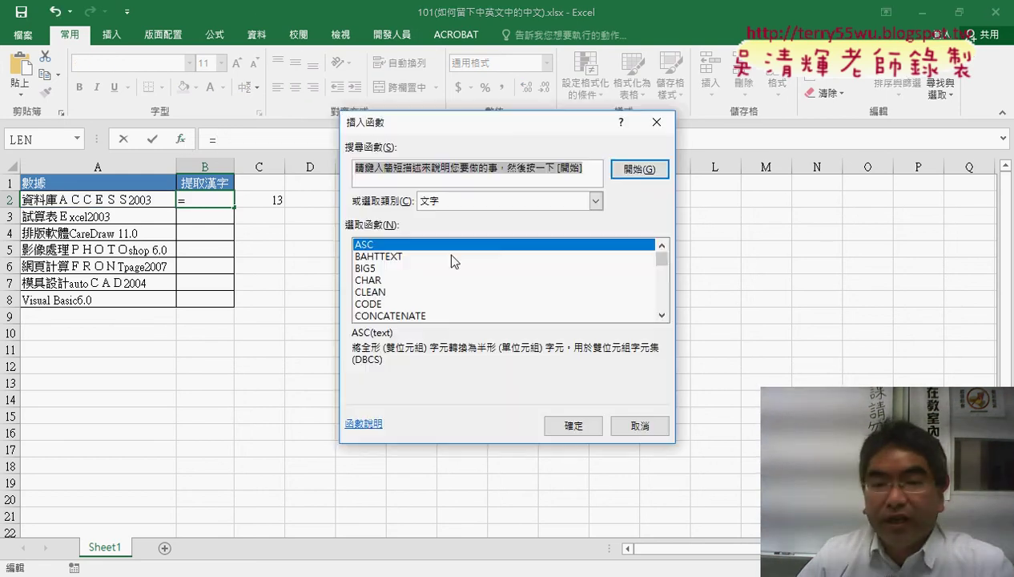
click(661, 315)
click(662, 314)
click(661, 315)
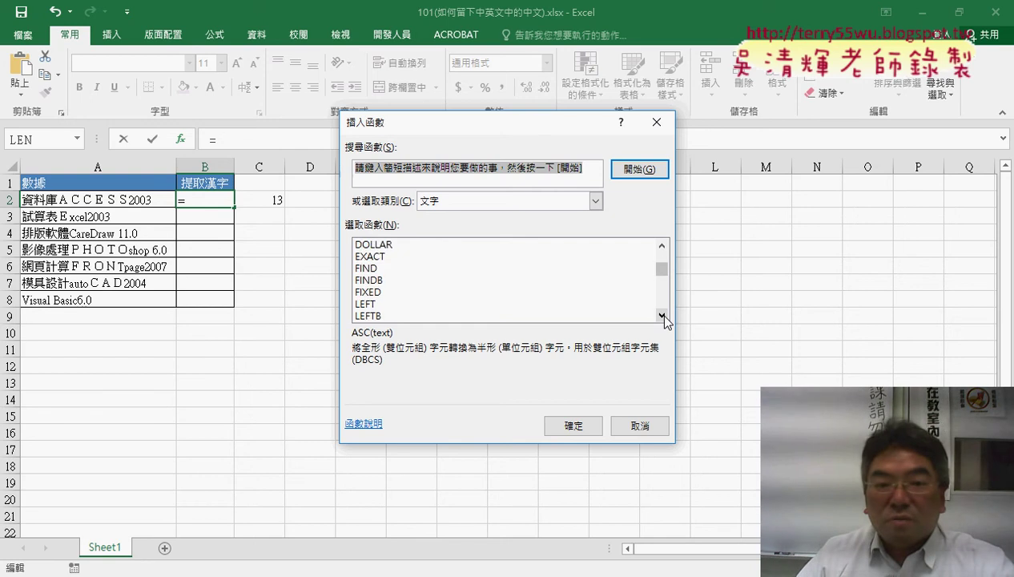
click(661, 315)
double_click(376, 280)
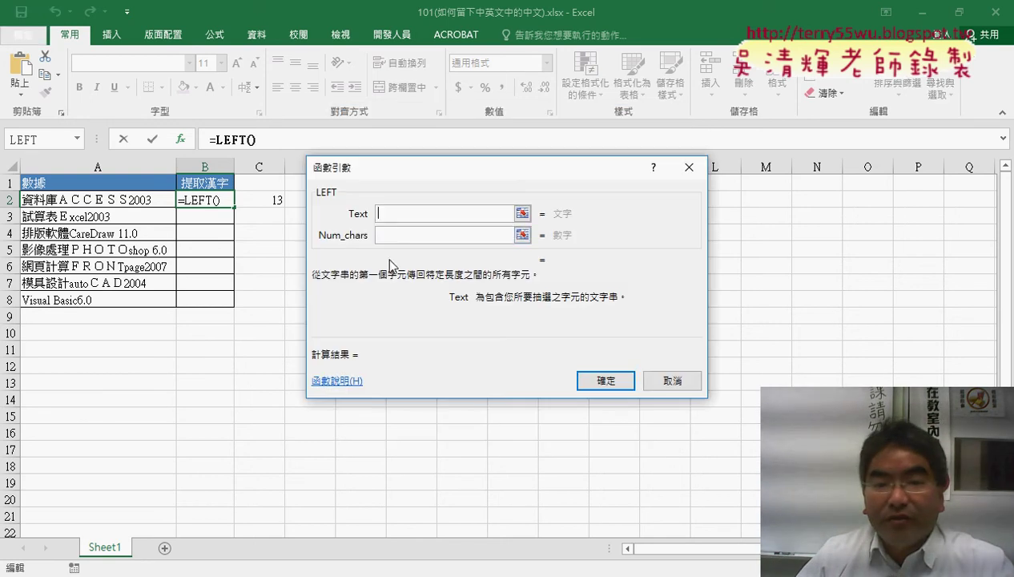
right_click(392, 235)
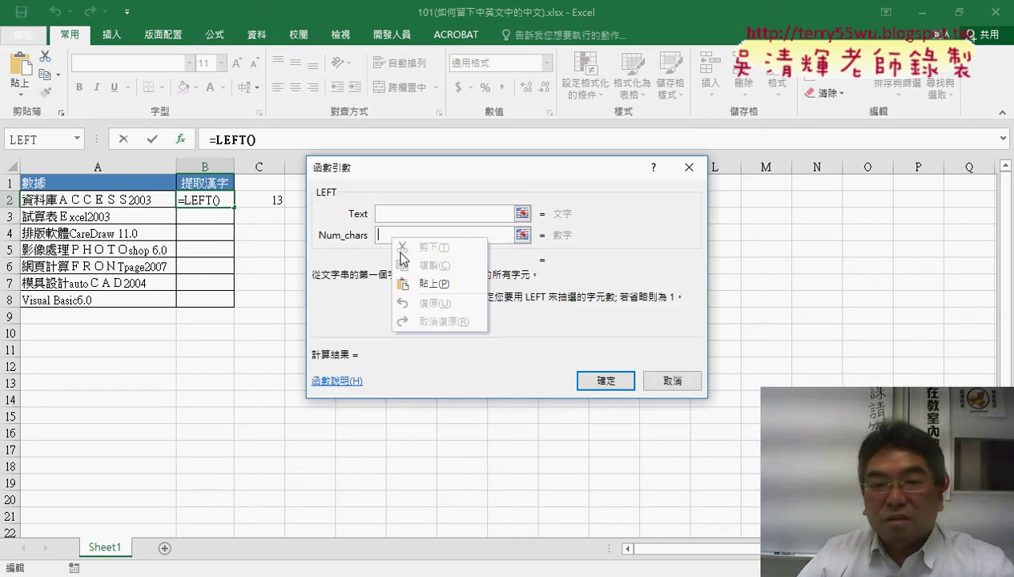
click(432, 277)
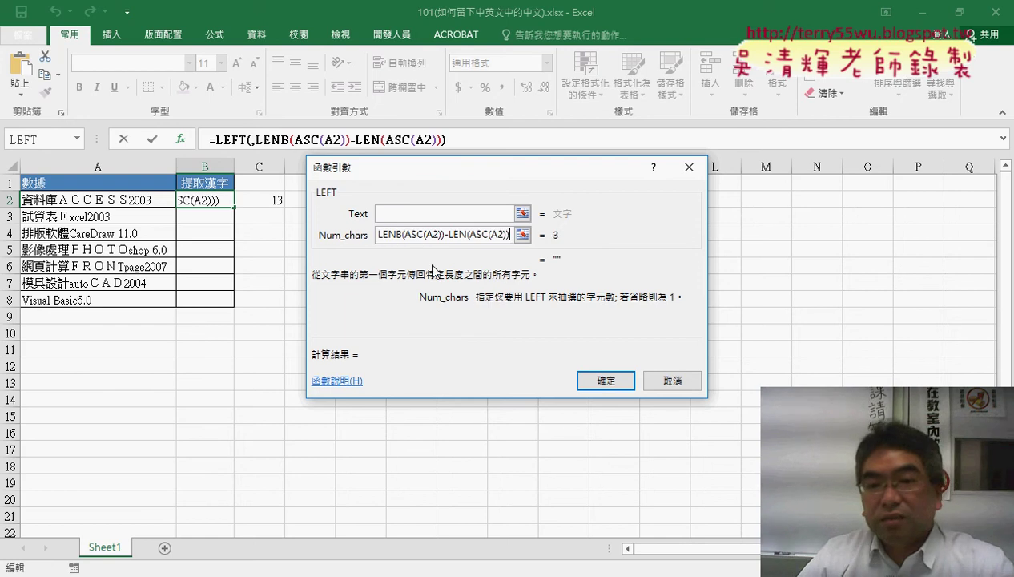
click(442, 214)
click(120, 200)
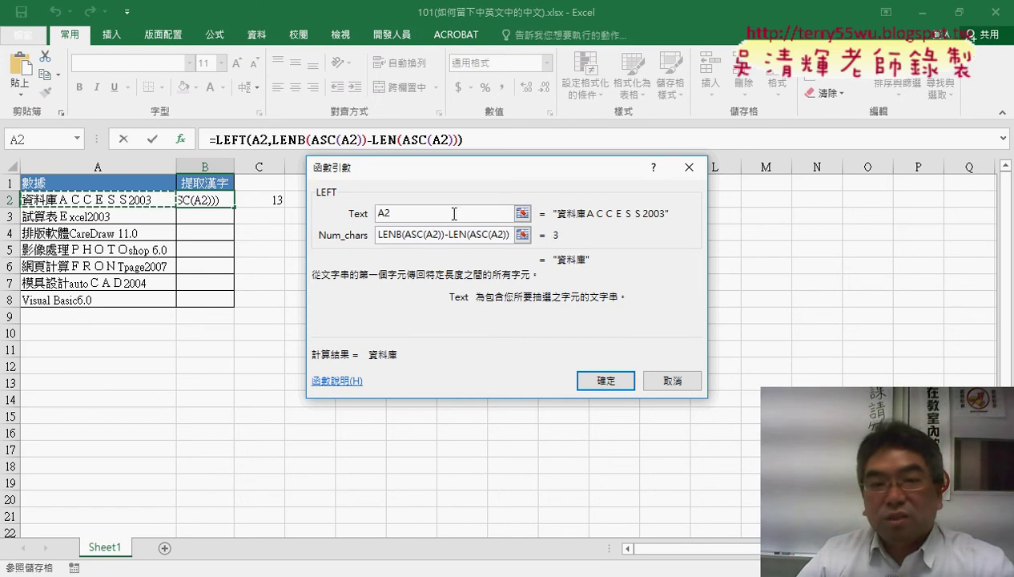
click(609, 380)
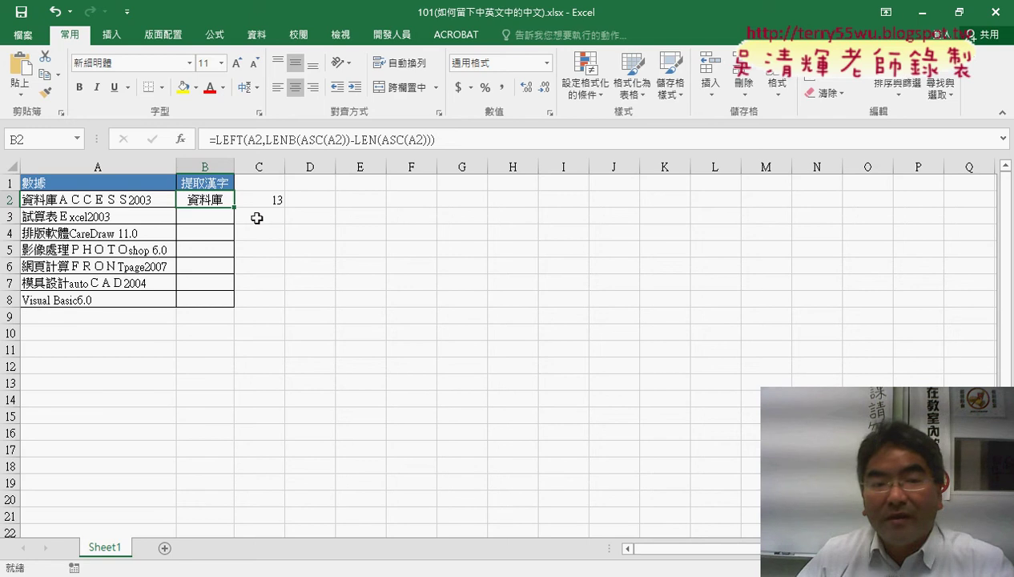
Fill B2's LEFT formula down to B8 and autofit column B's width
drag(237, 209, 224, 306)
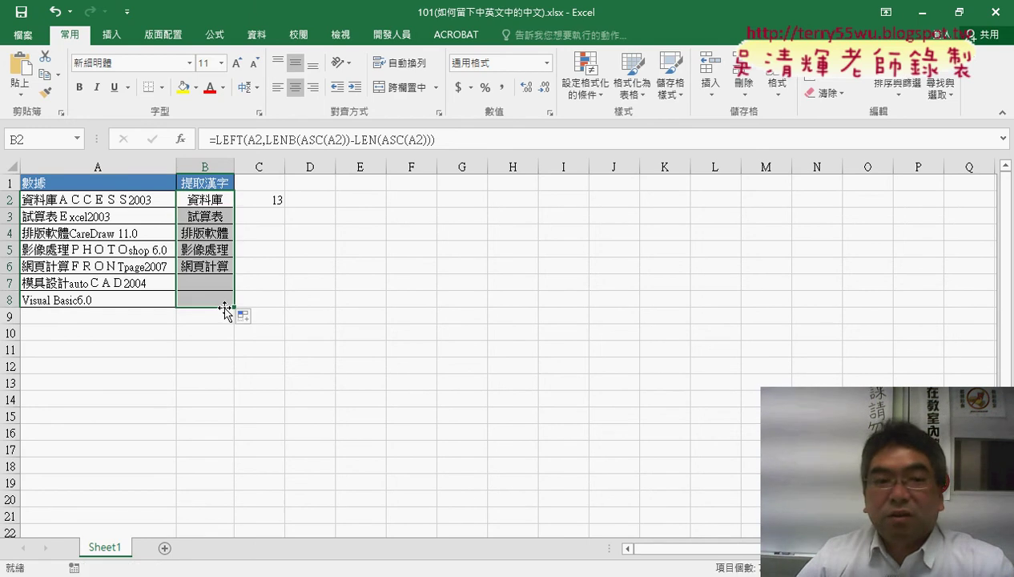
double_click(235, 167)
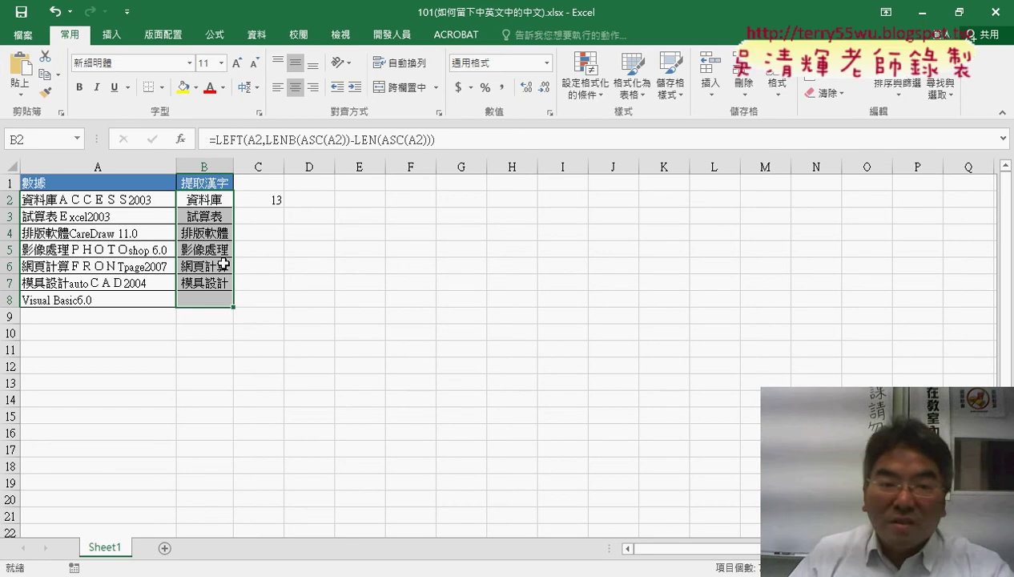
Clear C2 and undo back to B2's =LENB(ASC(A2)), then select ASC in the formula bar
click(266, 200)
key(Delete)
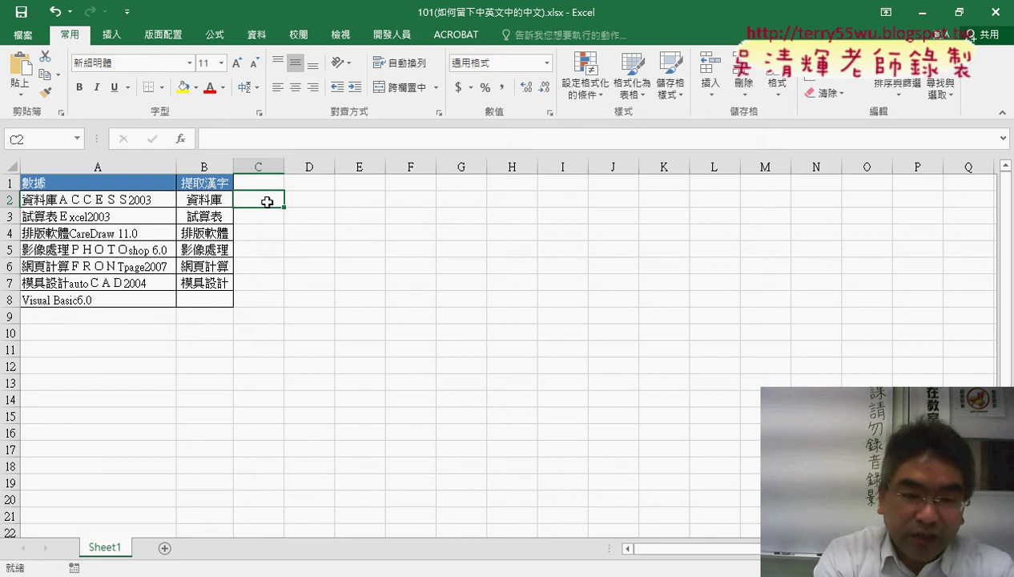
key(ctrl+z)
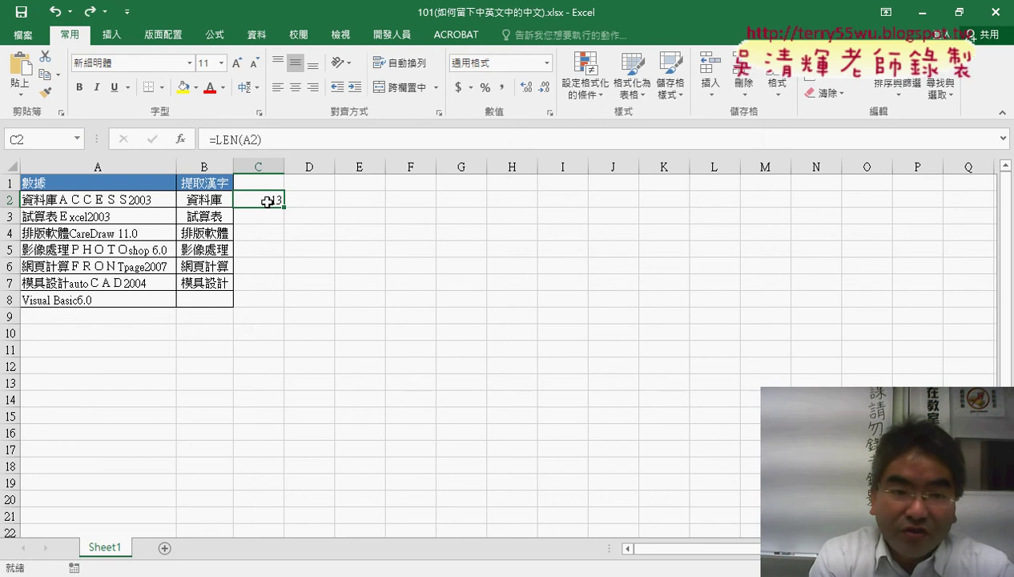
key(ctrl+z)
key(ctrl+z)
key(ctrl+z)
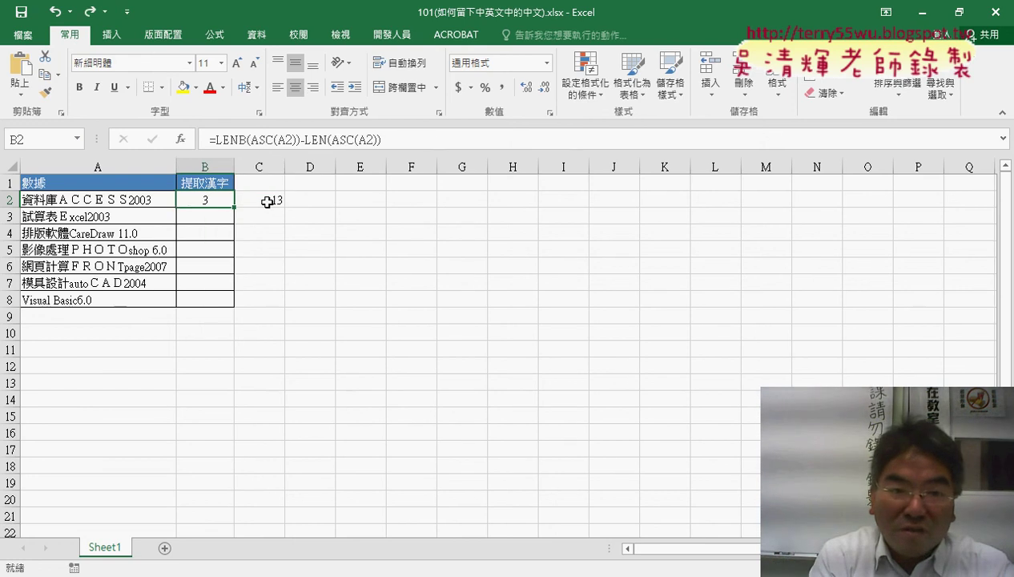
key(ctrl+z)
key(ctrl+z)
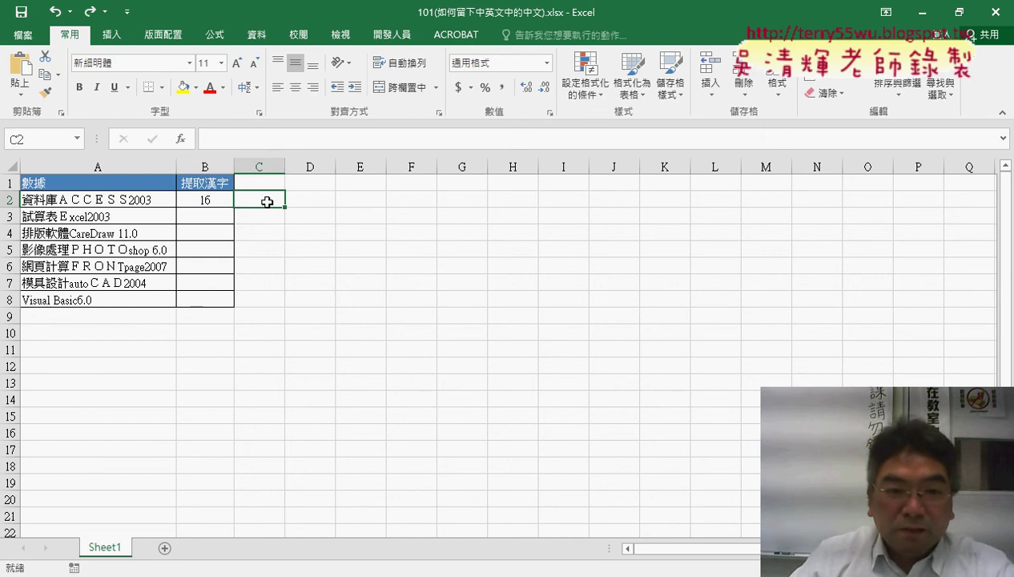
click(227, 198)
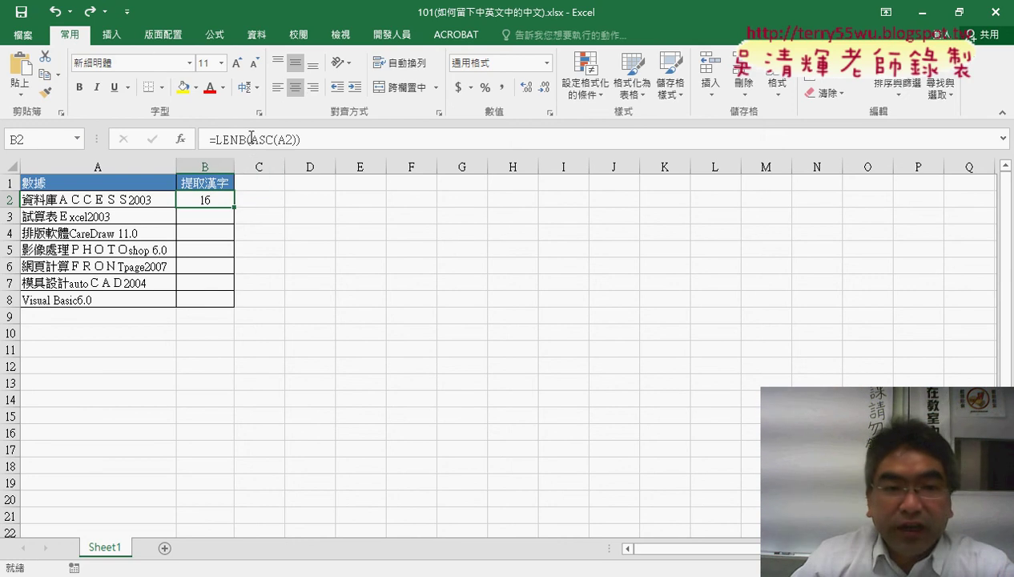
drag(250, 138, 297, 136)
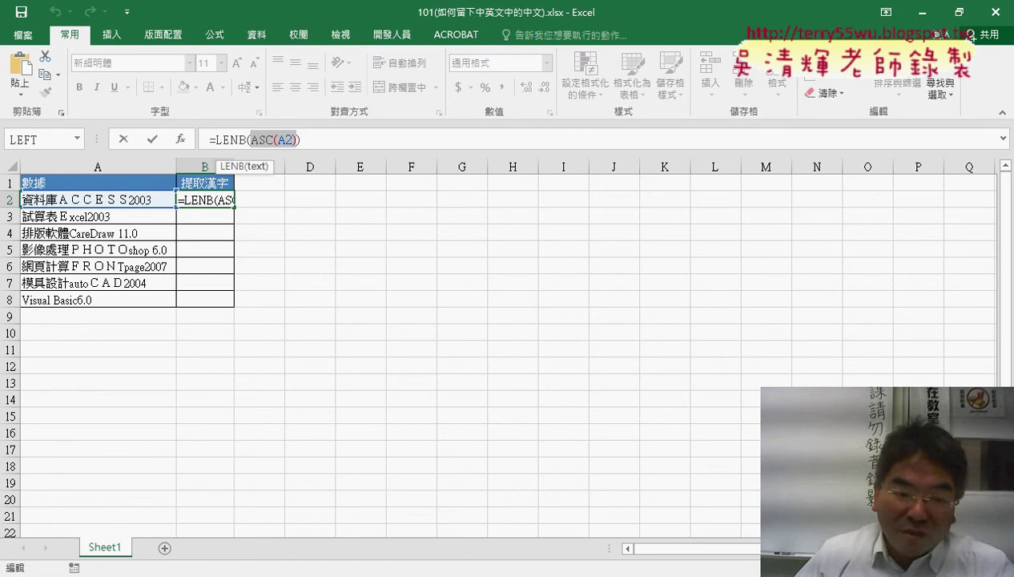
In Chrome's Google Drive, open _雲端白板畫面 then 01_文字與資料函數 and select the 101 document
click(176, 530)
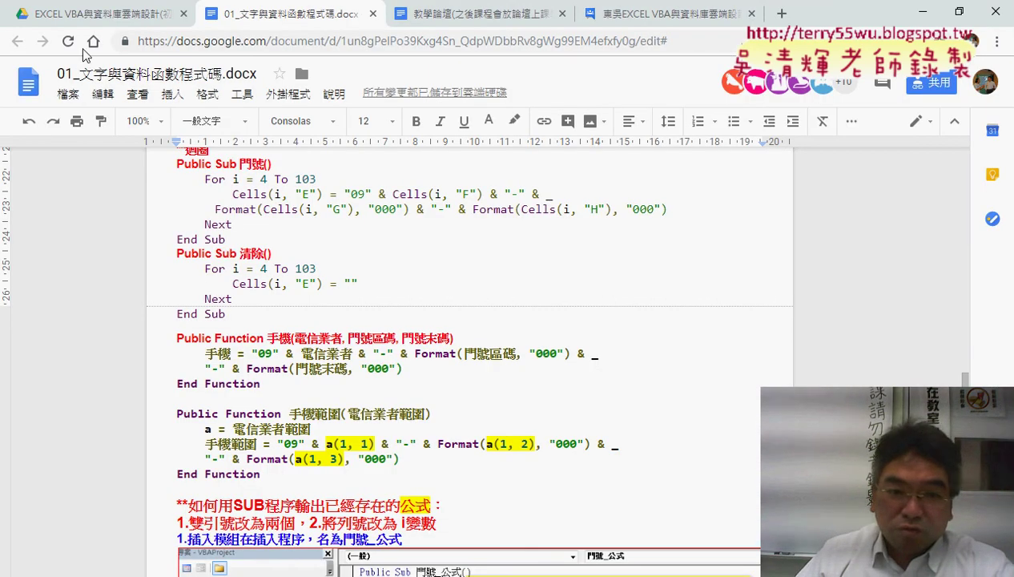
click(80, 16)
double_click(293, 192)
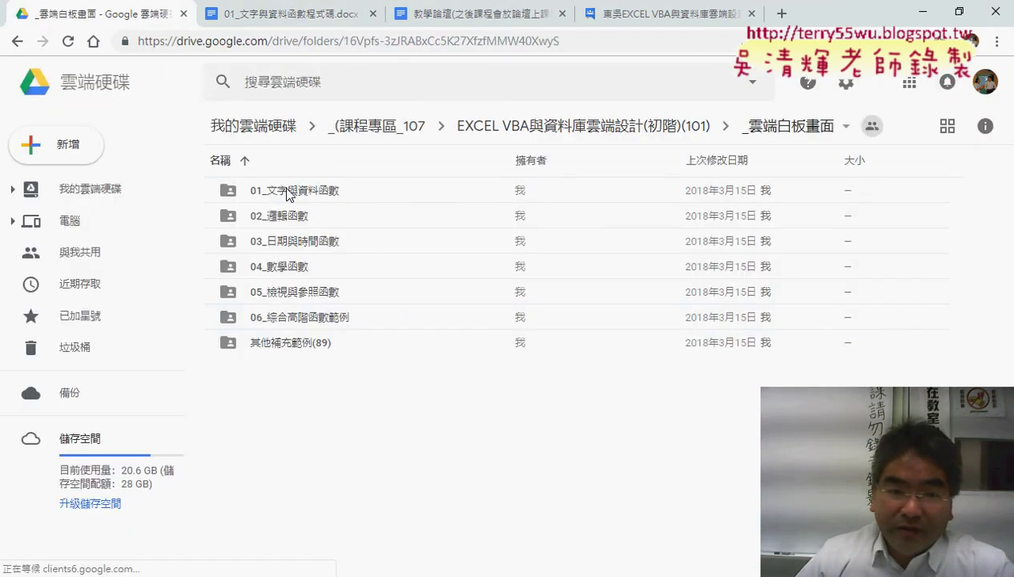
double_click(293, 193)
click(304, 266)
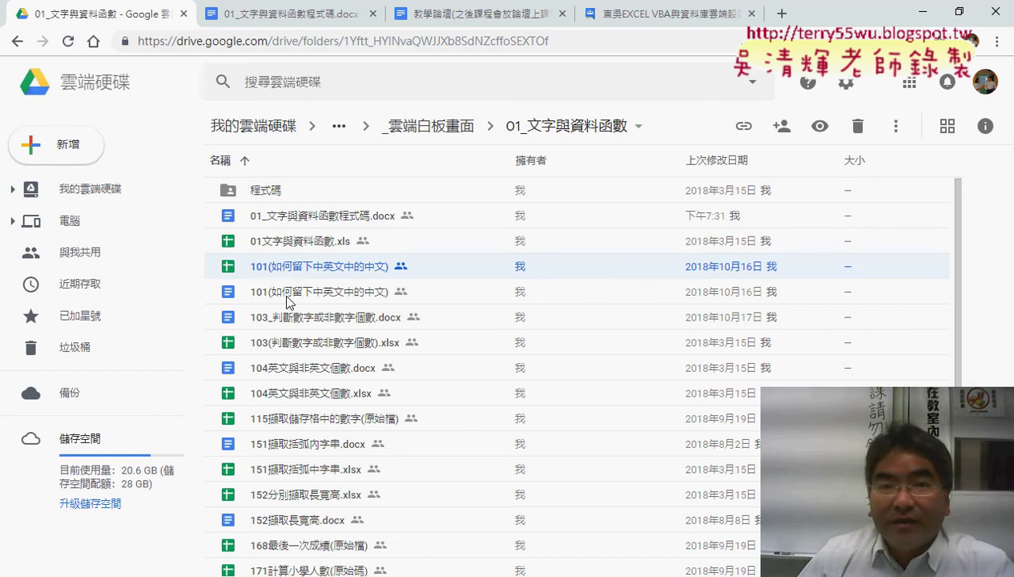
click(320, 294)
Open the 101(如何留下中英文中的中文) document from Drive in Google Docs
double_click(317, 293)
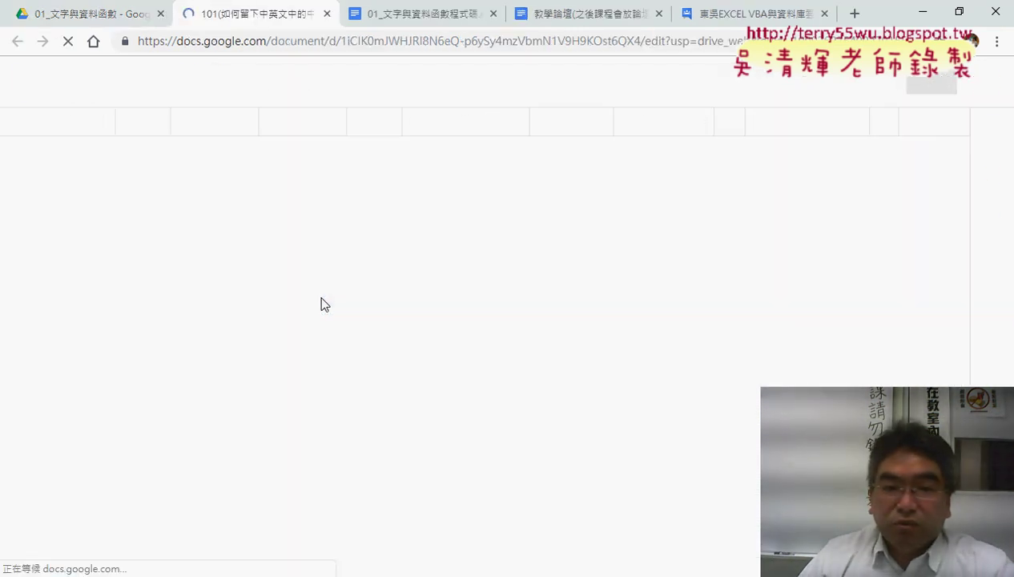